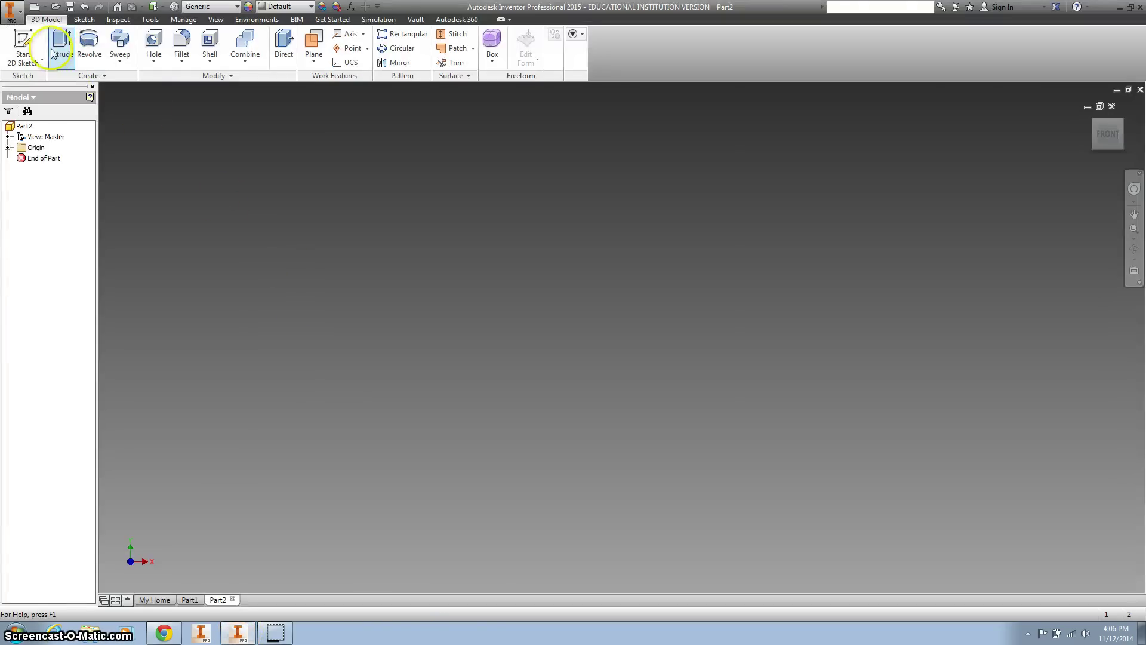
# Start a sketch on the XY plane and draw a 3.04 in horizontal line from the origin, viewed from Front.
pyautogui.click(23, 47)
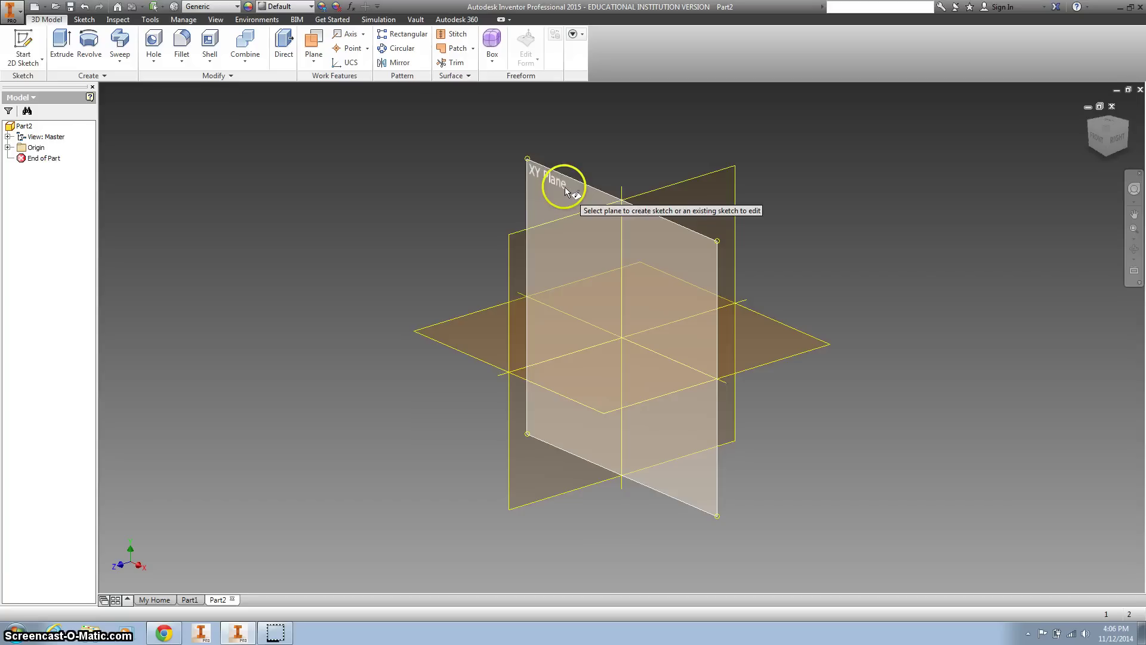
pyautogui.click(565, 190)
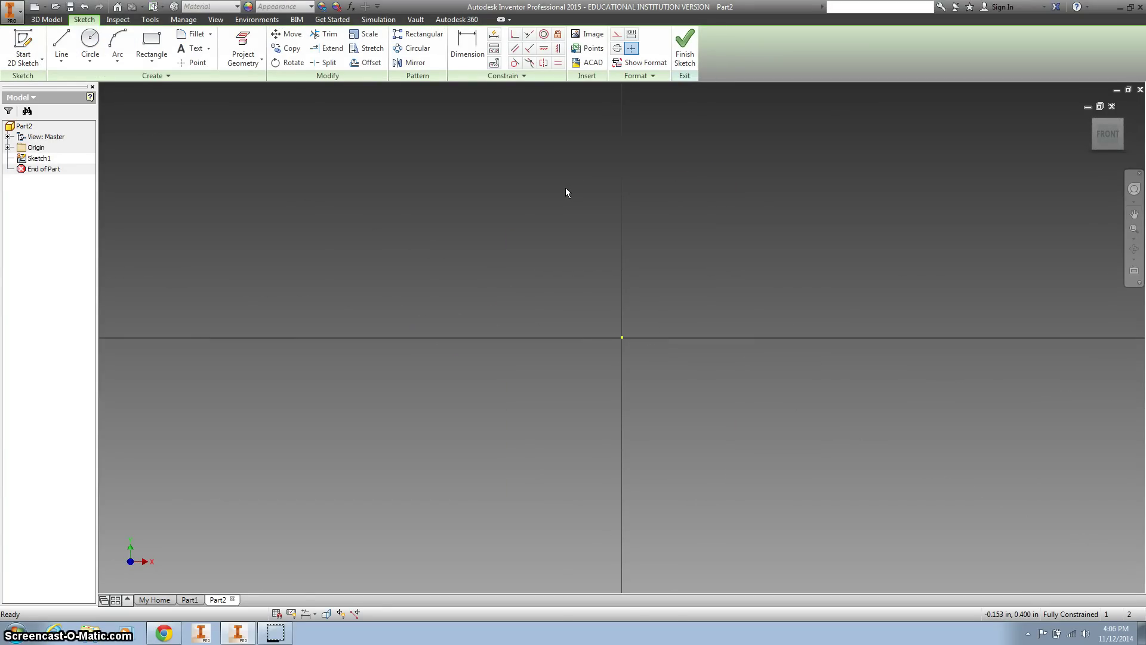
pyautogui.click(61, 42)
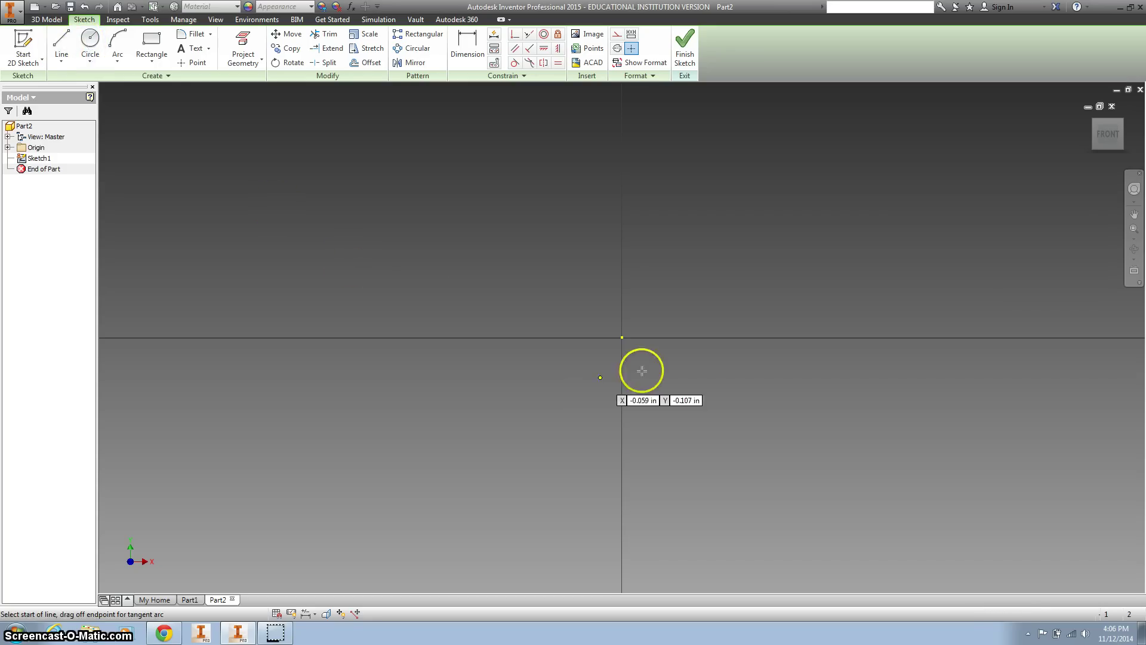
pyautogui.click(623, 338)
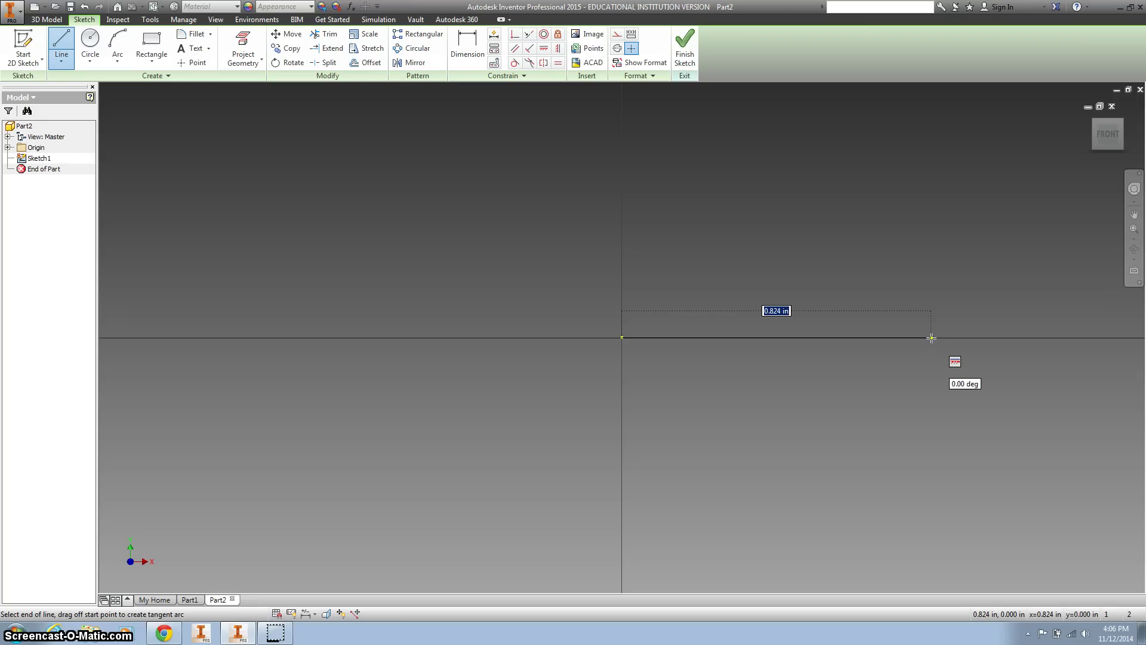
pyautogui.write('3.040')
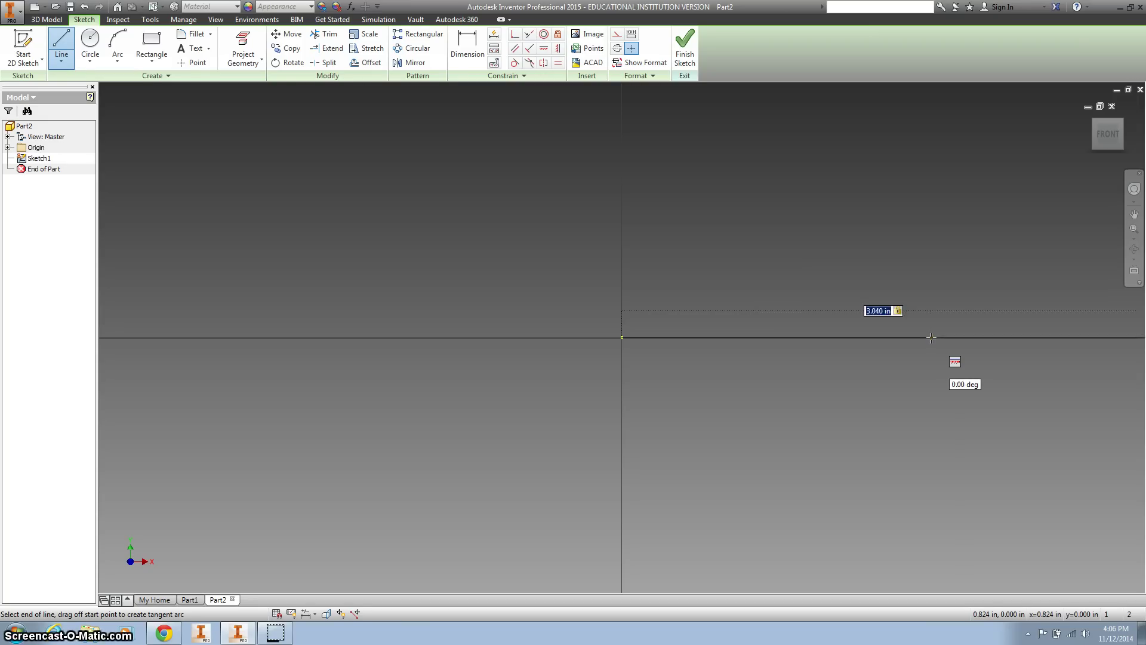
pyautogui.press('Return')
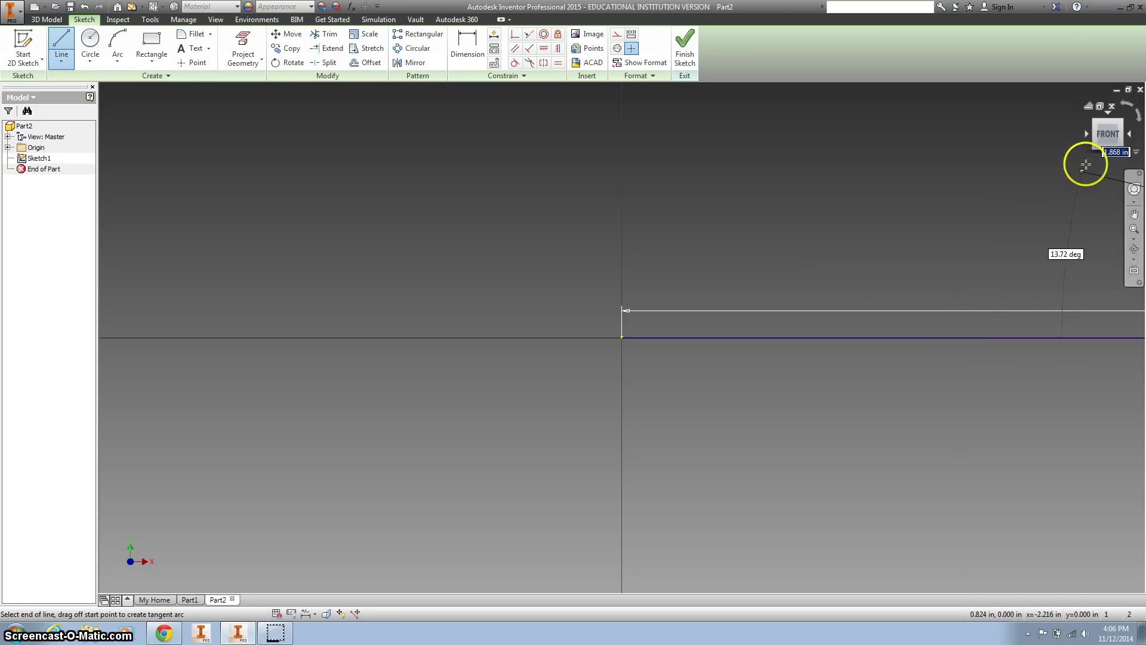
pyautogui.click(1104, 143)
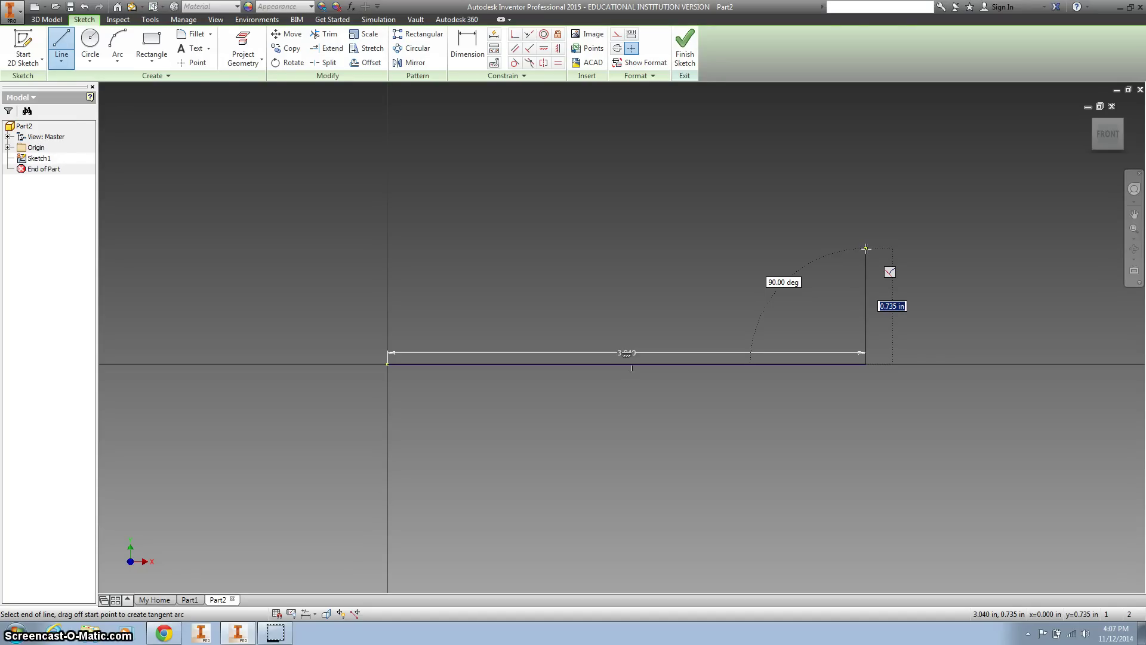
# Continue the outline with a 1 in vertical construction line and a 2.55 in top line.
pyautogui.click(617, 37)
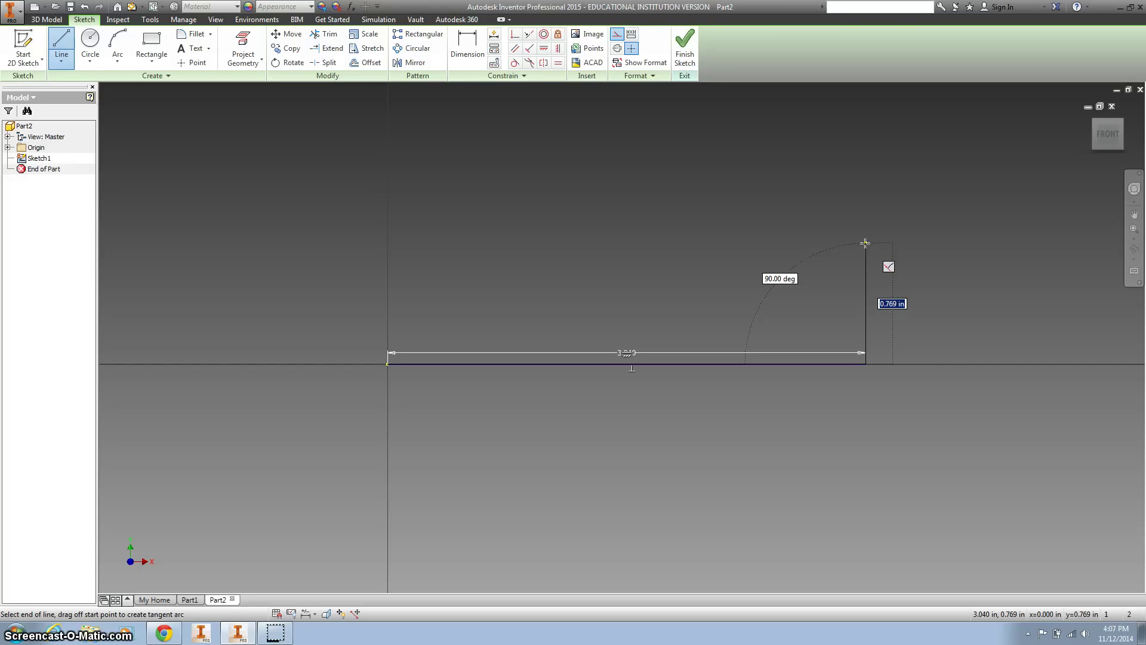
pyautogui.write('1')
pyautogui.press('Return')
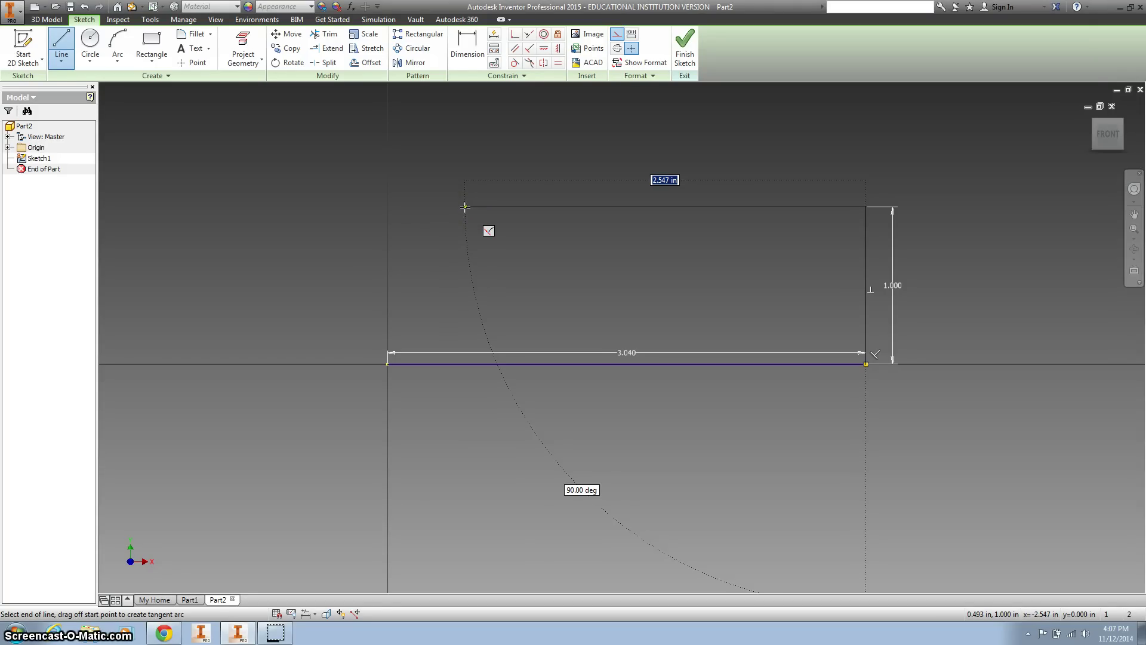
pyautogui.write('2.')
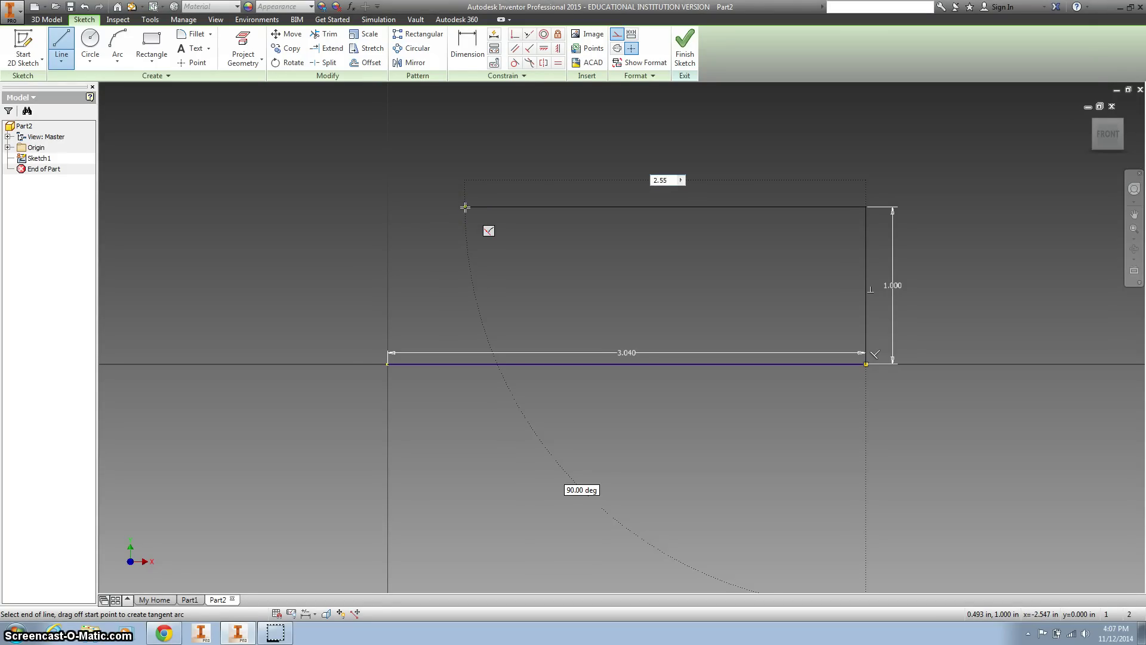
pyautogui.write('55')
pyautogui.press('Return')
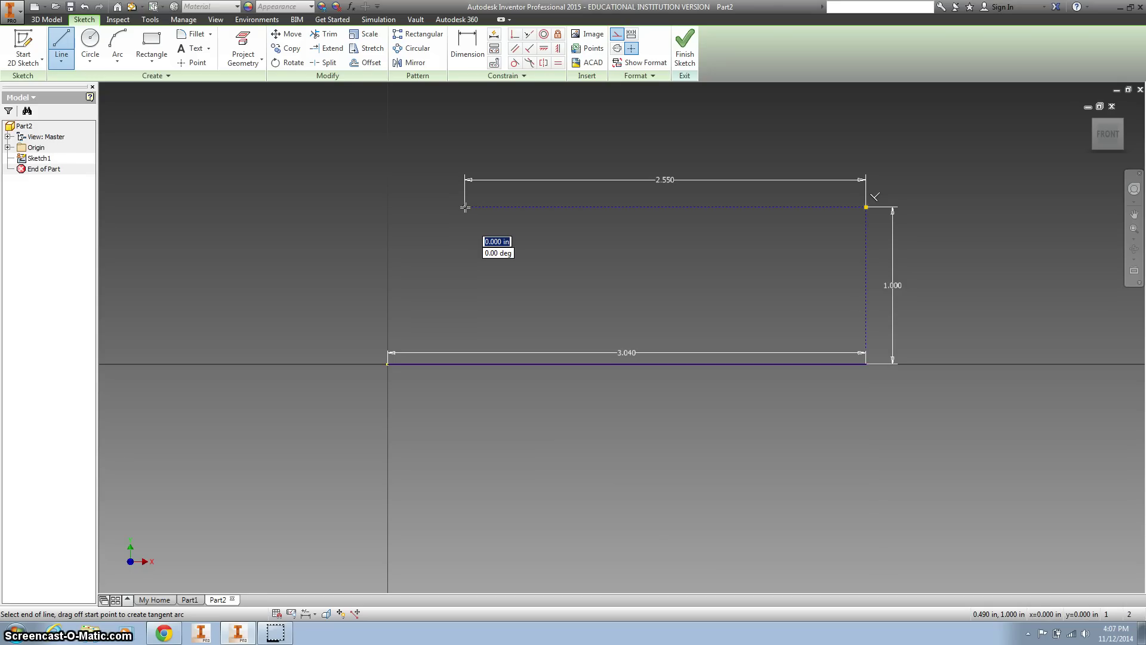
# Draw a 3.01 in line leftward from partway up the right vertical edge.
pyautogui.press('Escape')
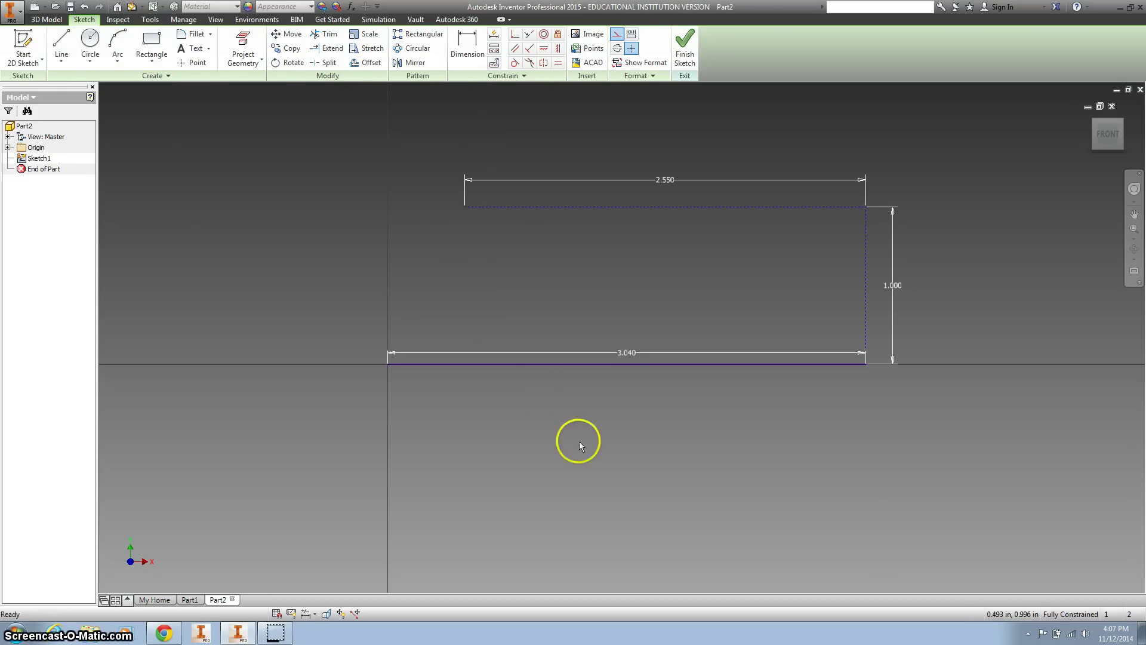
pyautogui.press('l')
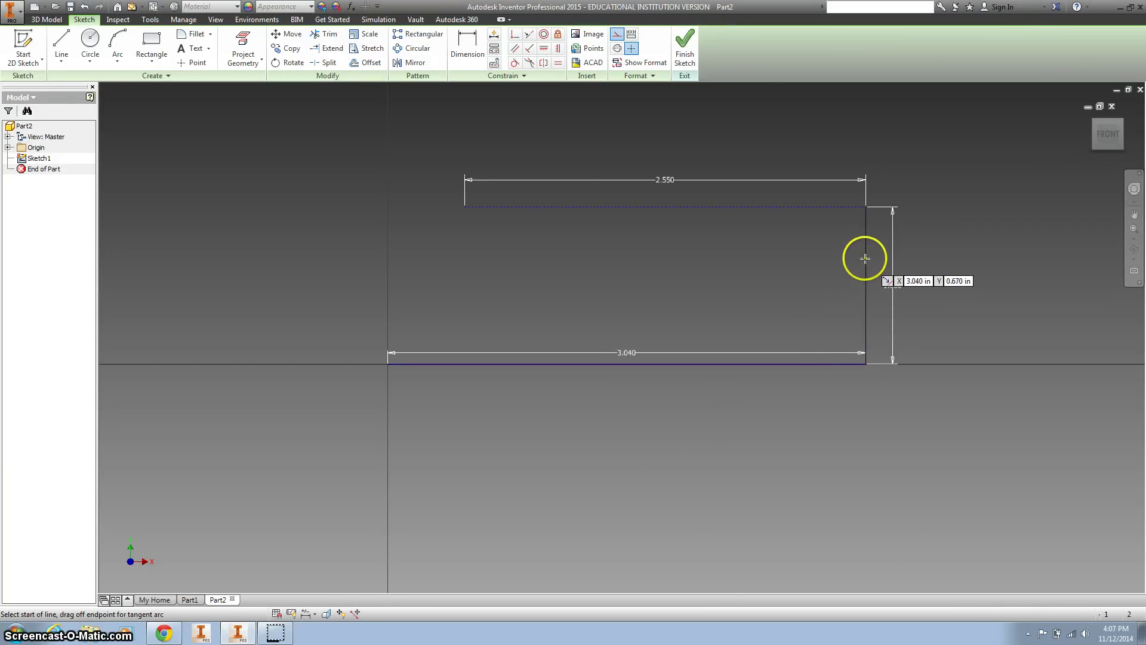
pyautogui.click(865, 260)
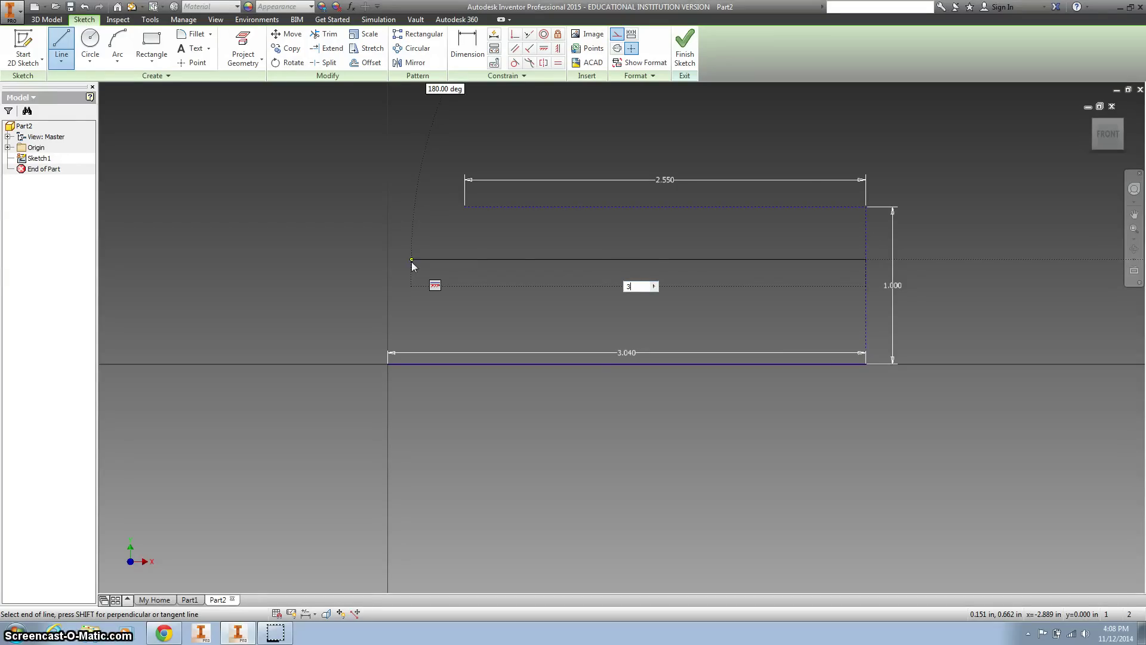
pyautogui.write('.01')
pyautogui.press('Return')
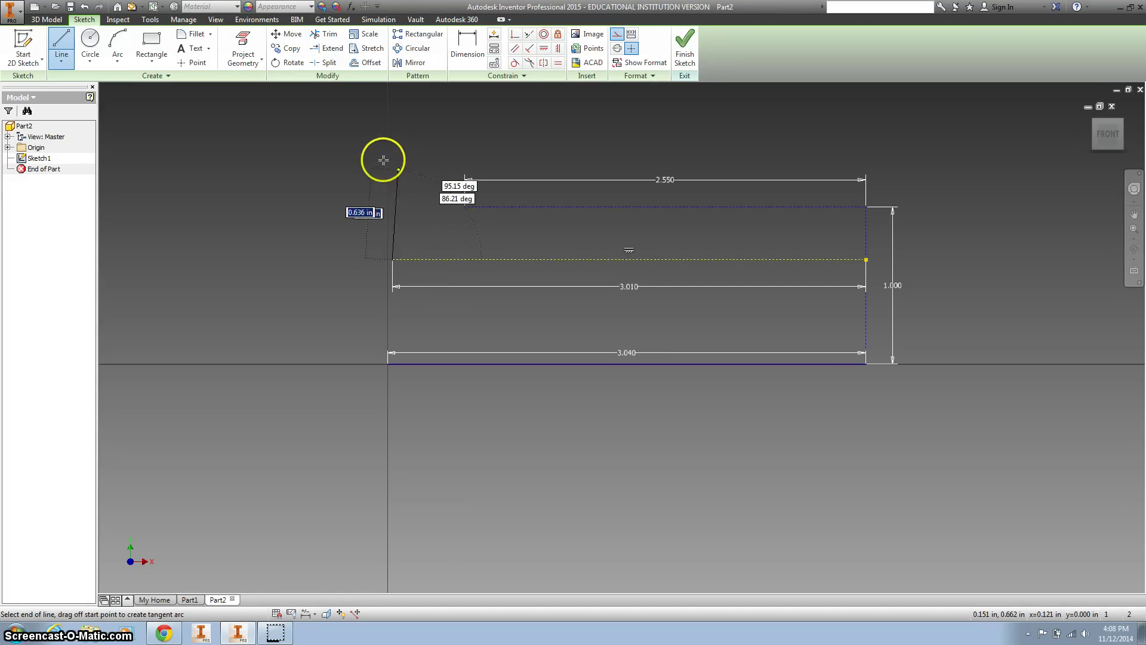
pyautogui.press('Escape')
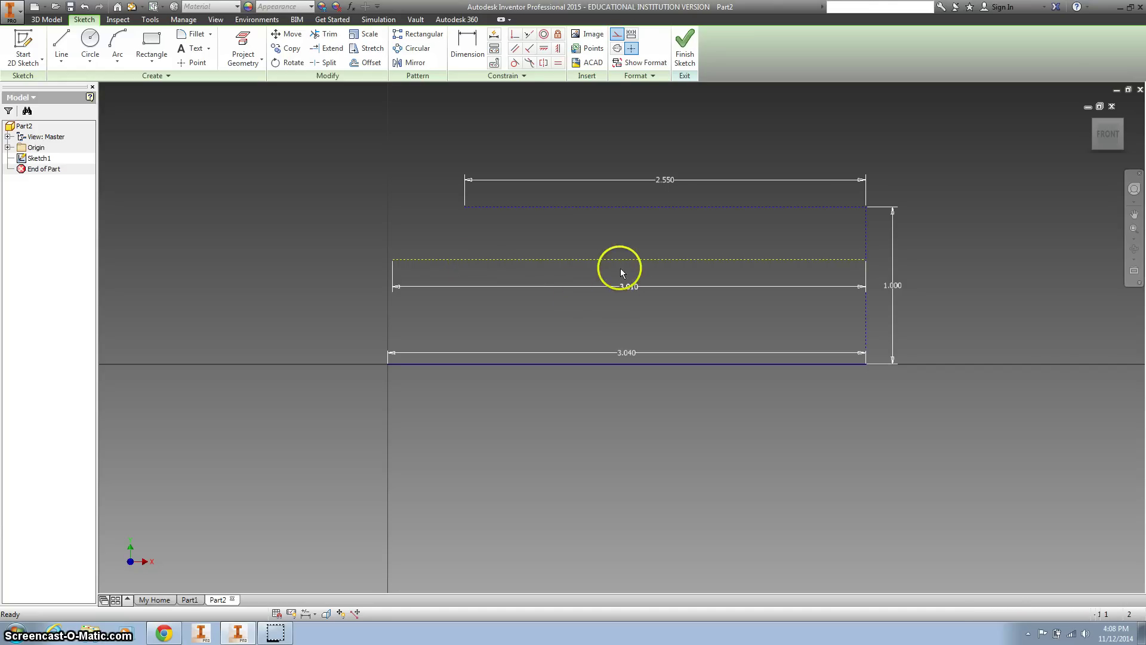
# Dimension the 3.01 in line 0.64 in above the bottom line, placing the dimension on the left.
pyautogui.moveTo(625, 287); pyautogui.dragTo(618, 135)
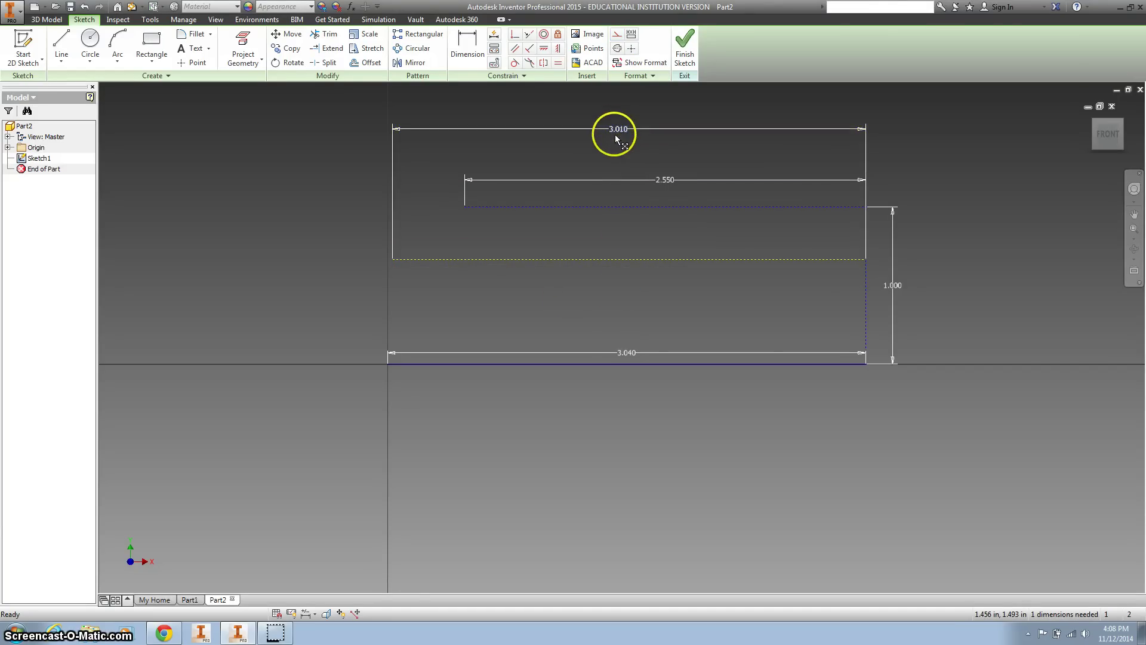
pyautogui.click(615, 138)
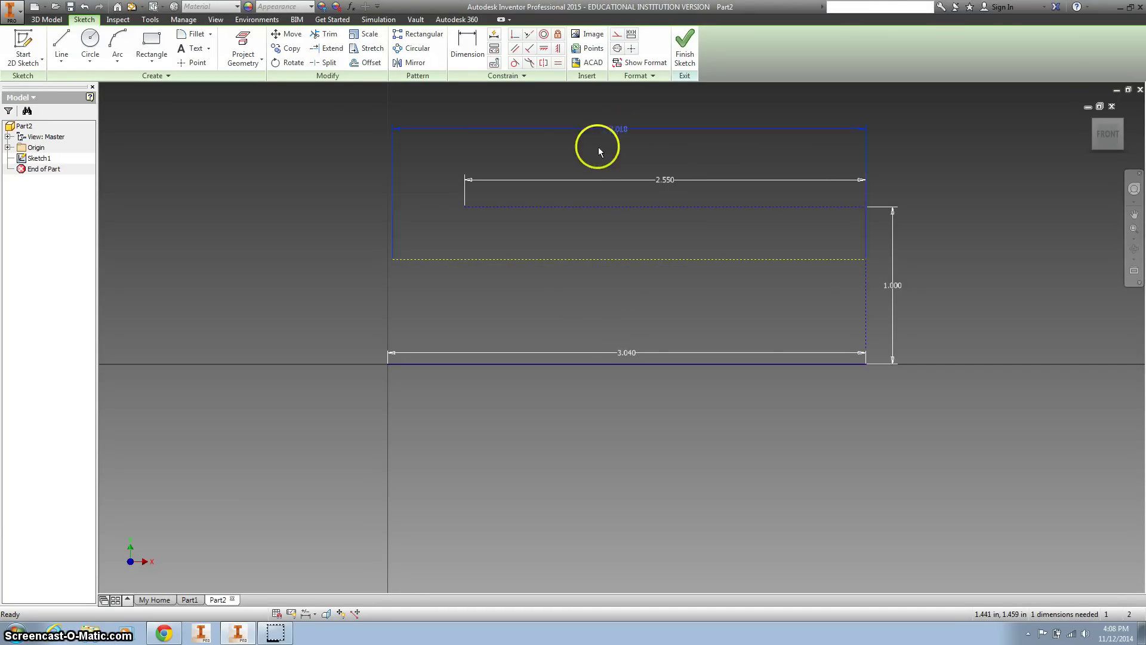
pyautogui.click(459, 58)
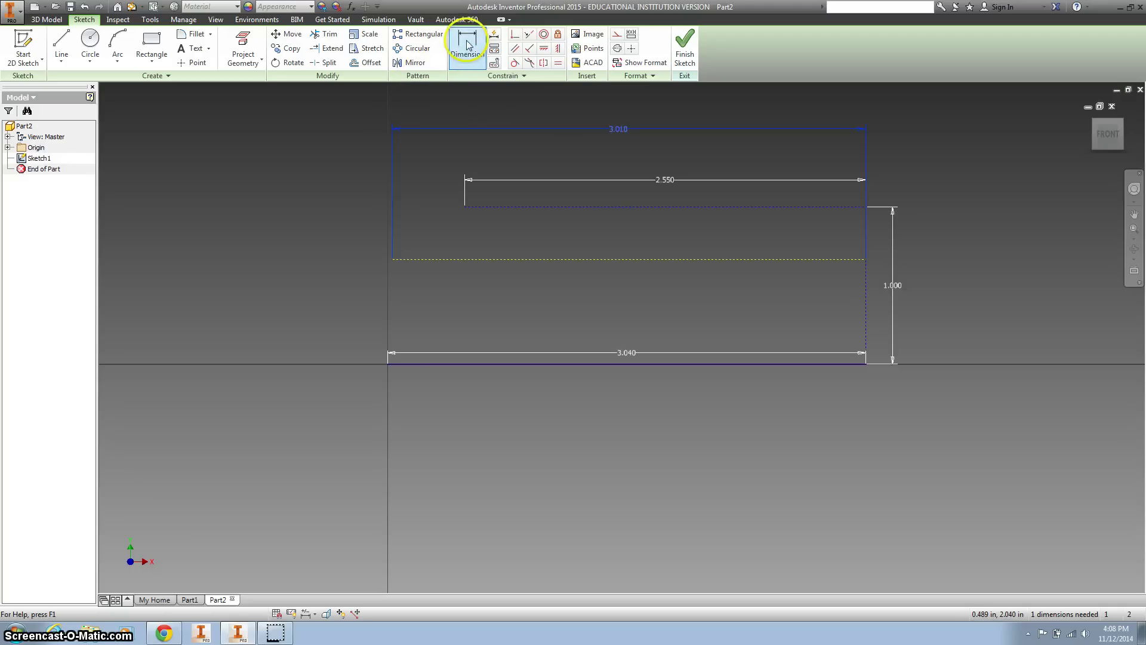
pyautogui.click(438, 364)
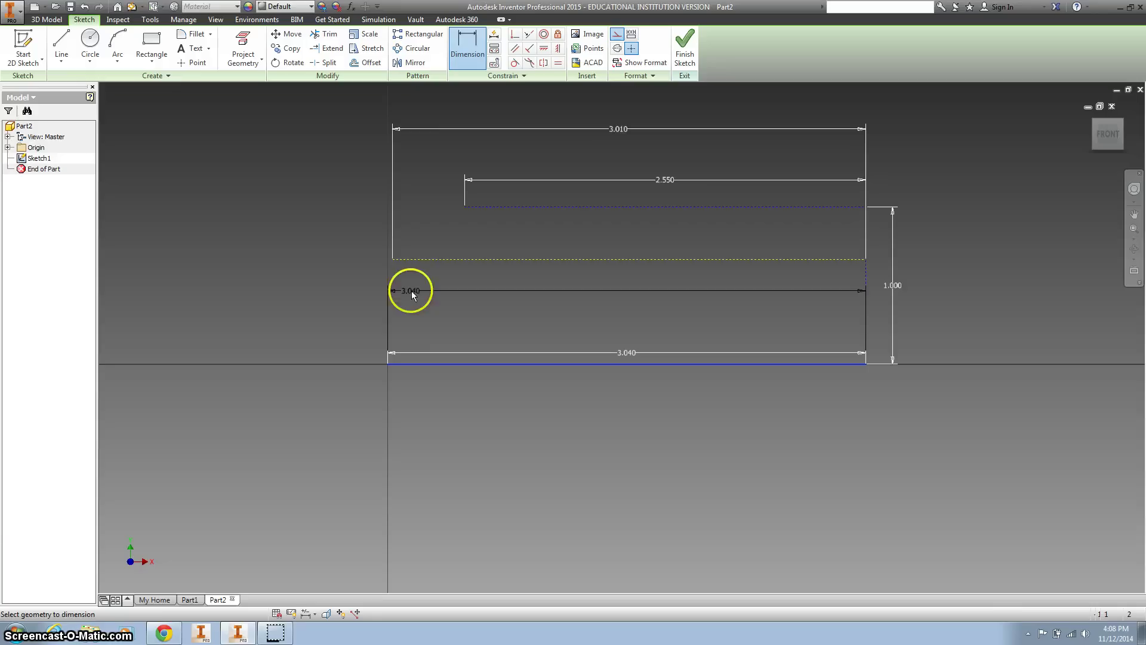
pyautogui.click(410, 259)
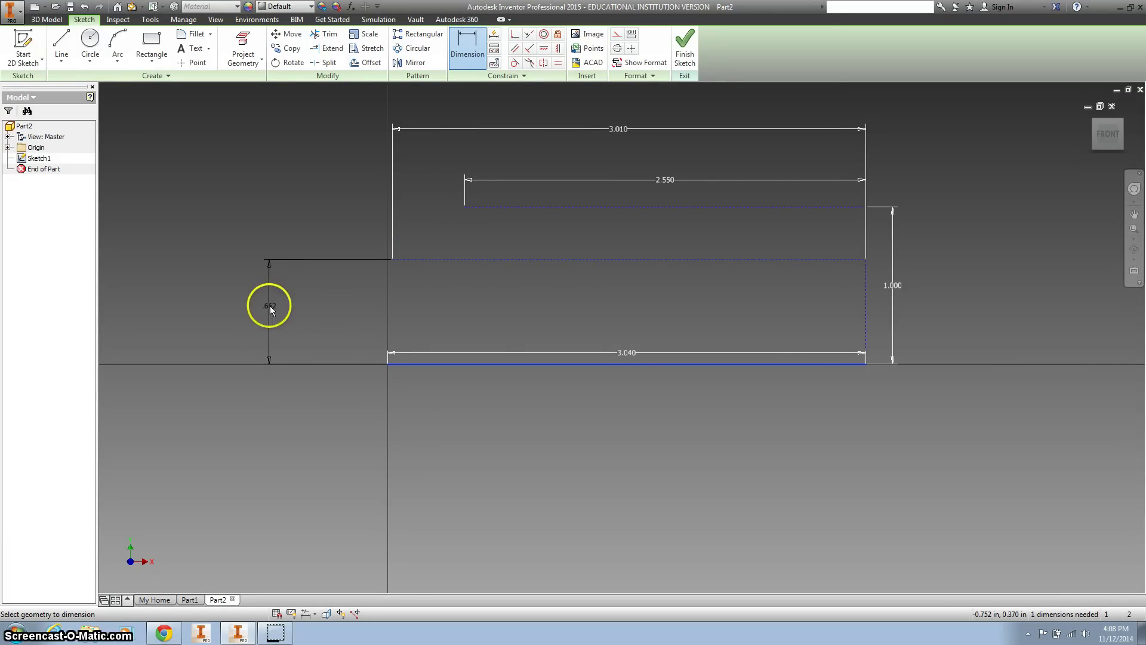
pyautogui.click(270, 308)
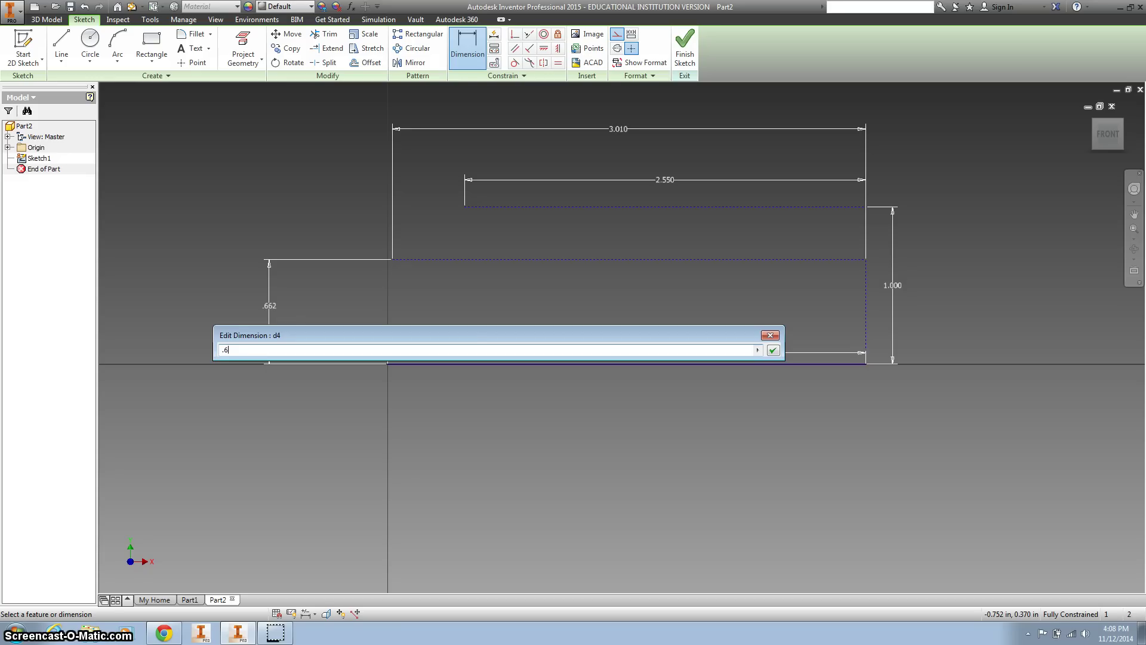
pyautogui.press('Return')
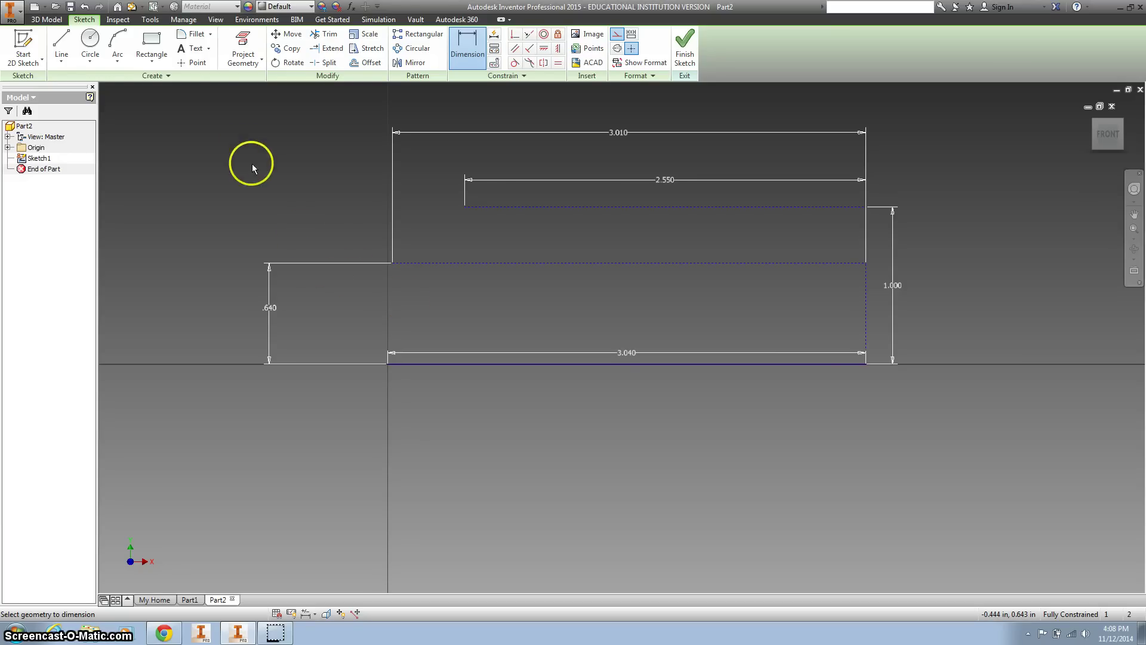
# Draw a radius 6 three-point arc from the bottom line's left end to the 3.01 line's left end.
pyautogui.click(119, 40)
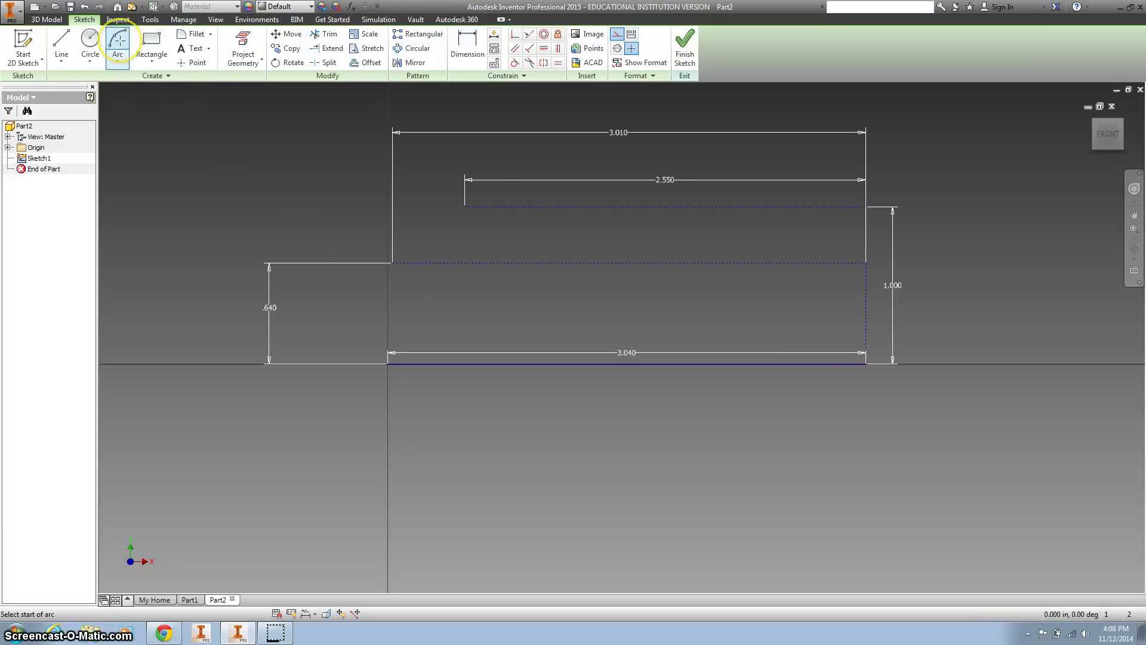
pyautogui.click(387, 364)
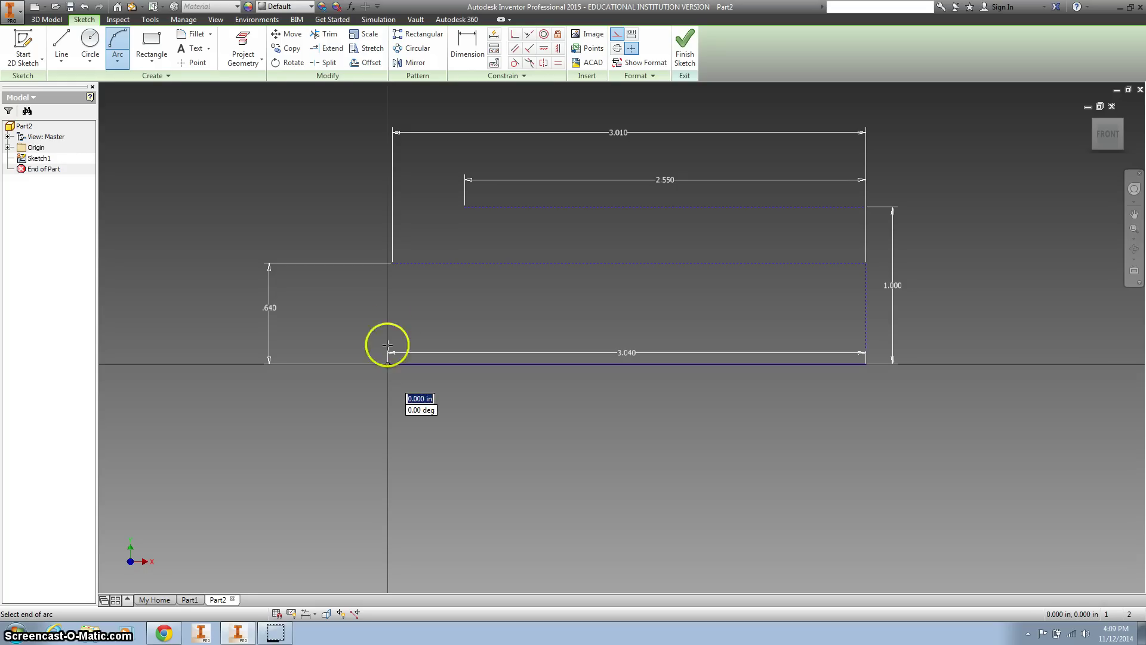
pyautogui.click(391, 263)
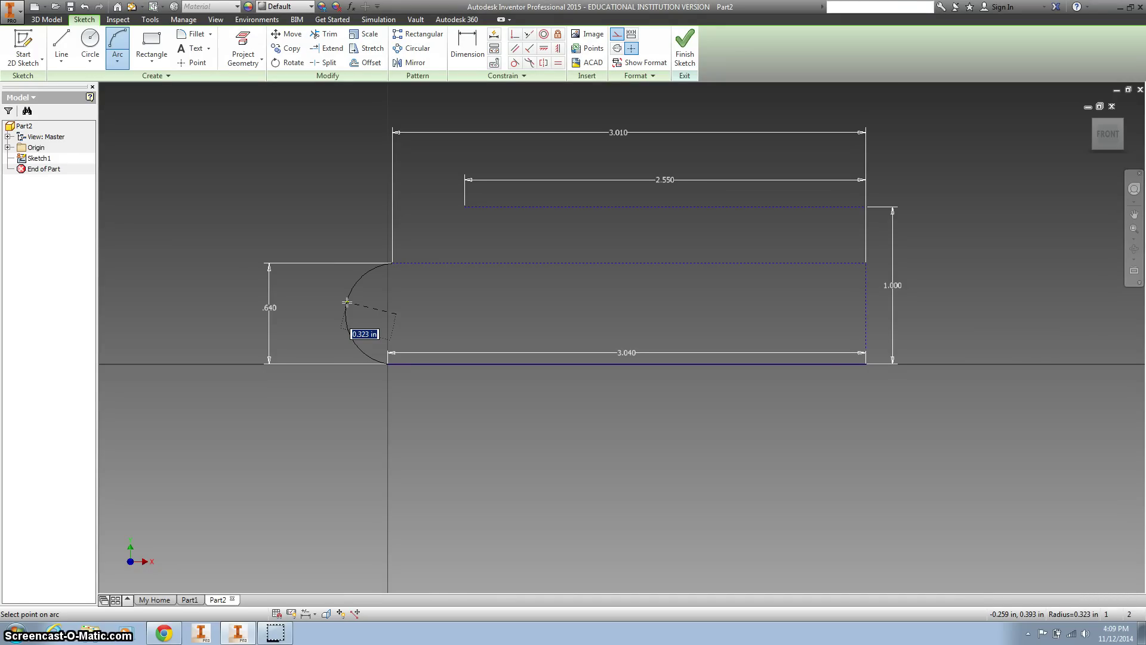
pyautogui.press('Return')
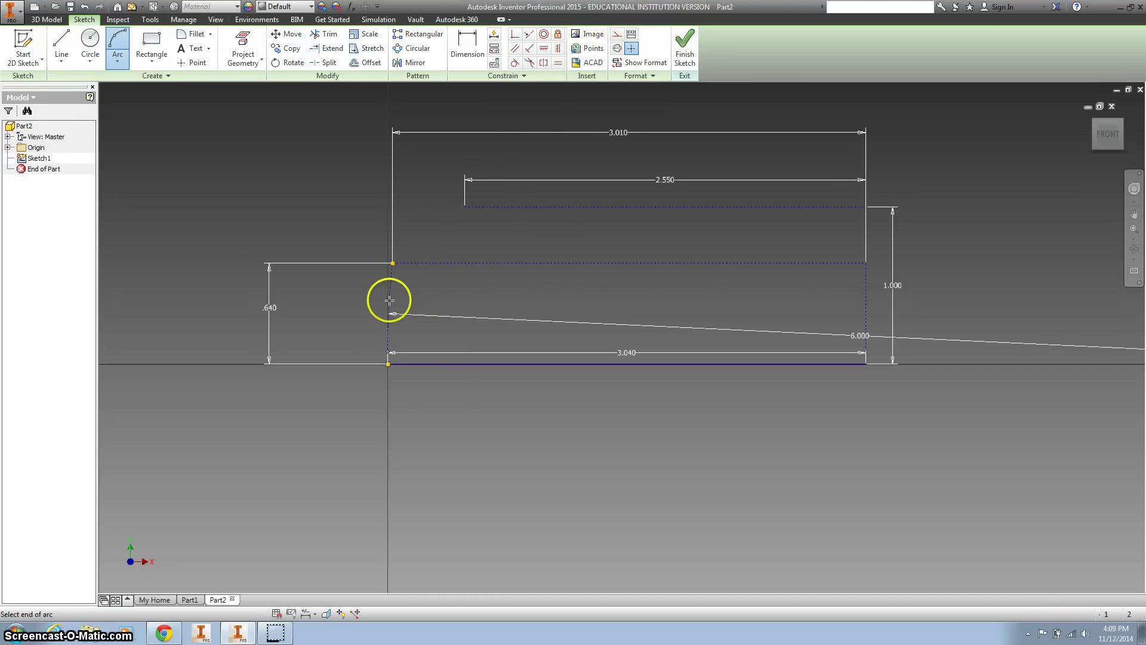
pyautogui.click(388, 352)
pyautogui.press('Escape')
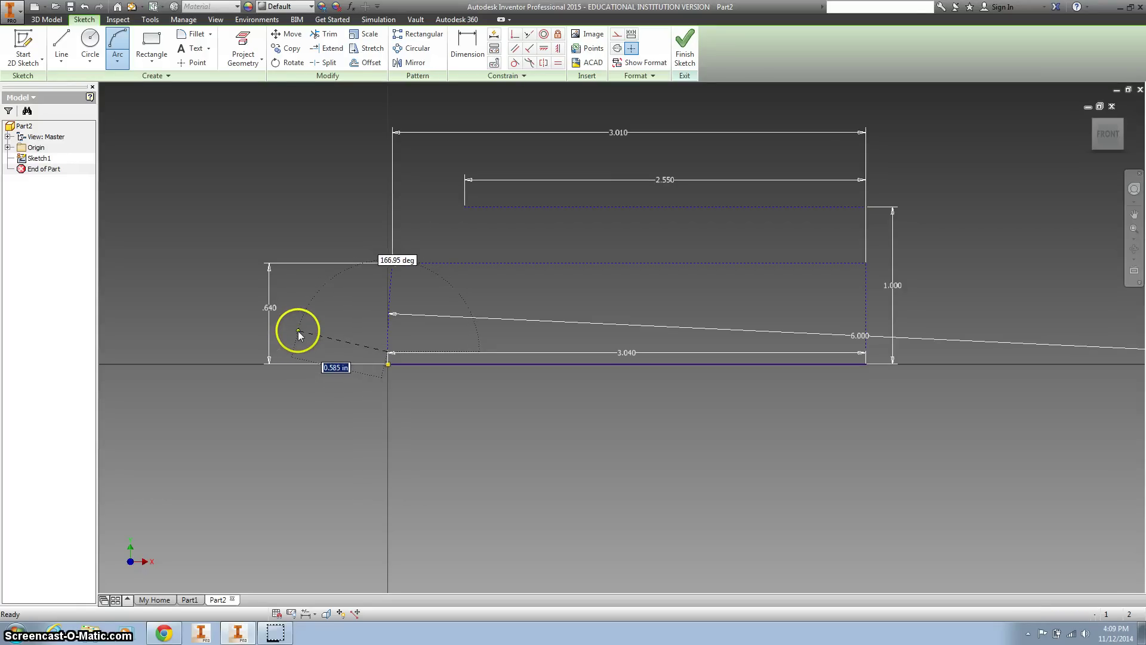
pyautogui.press('Escape')
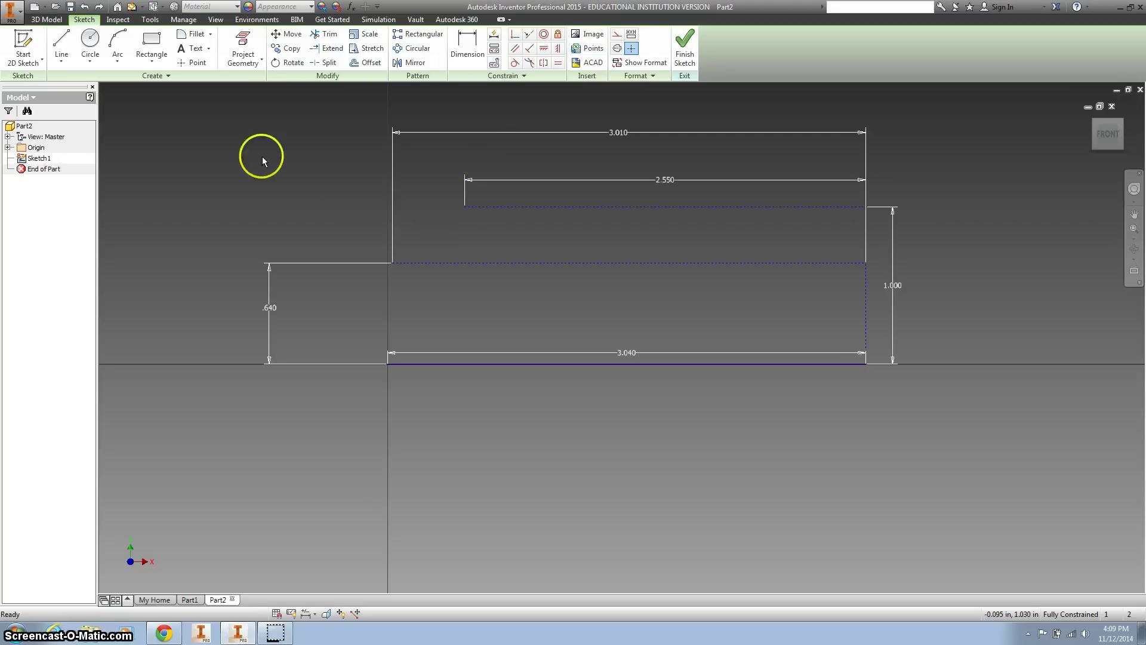
pyautogui.click(118, 47)
pyautogui.click(388, 364)
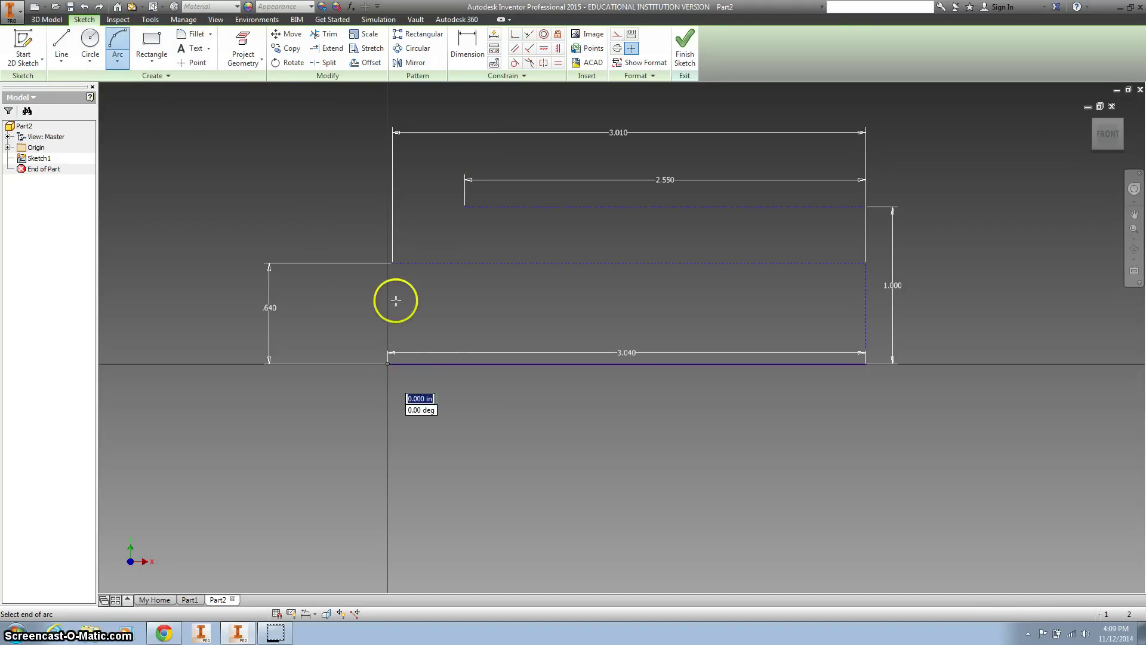
pyautogui.click(392, 262)
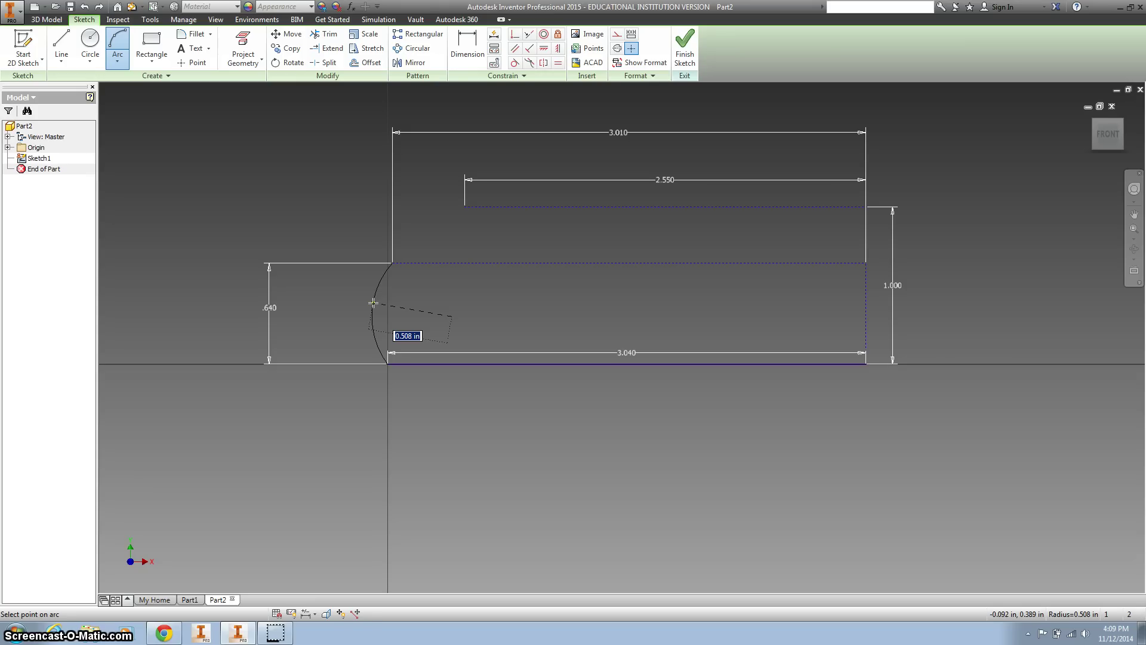
pyautogui.write('6')
pyautogui.press('Return')
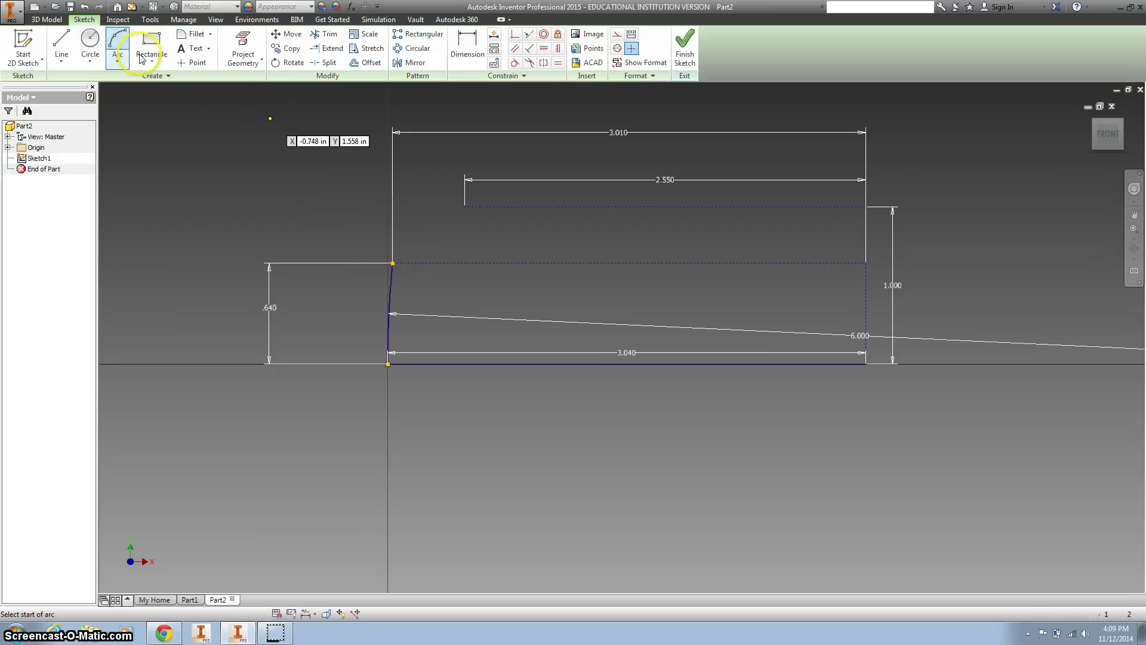
# Draw a sweeping arc from the bottom-right corner to the top line's left end, curving through a middle point.
pyautogui.click(865, 363)
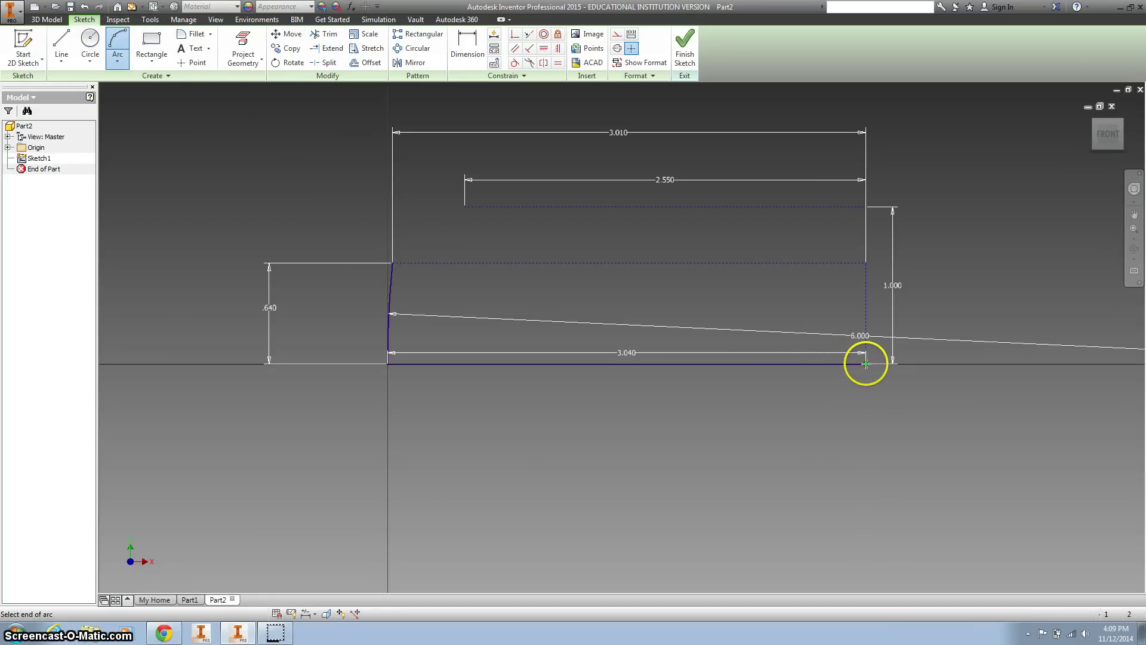
pyautogui.click(466, 206)
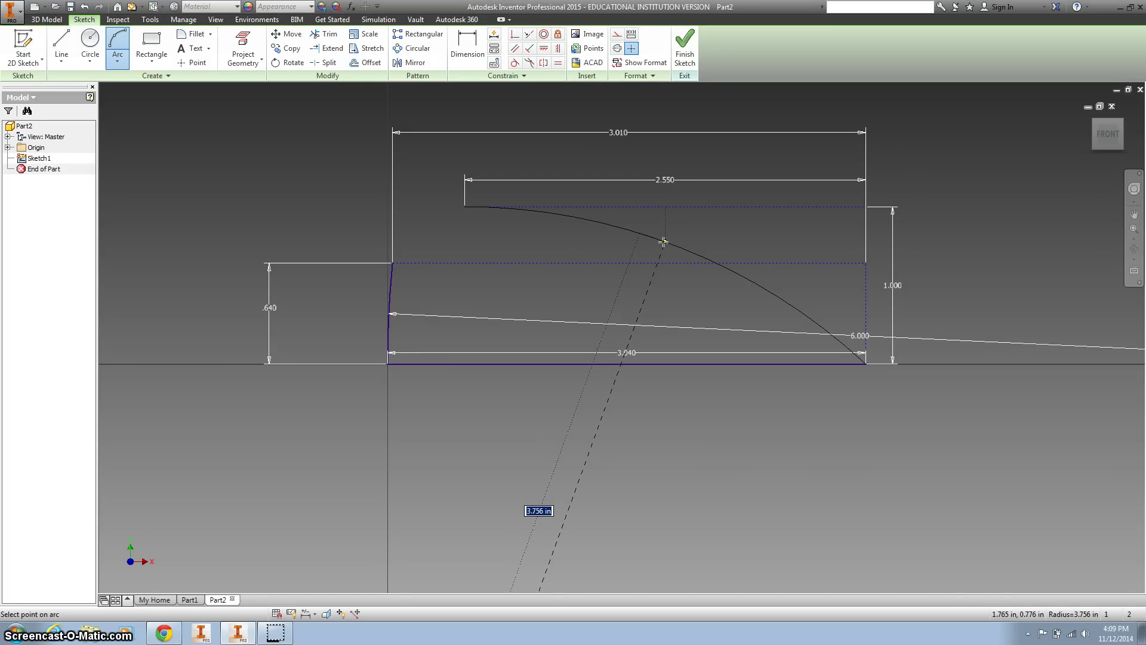
pyautogui.click(663, 242)
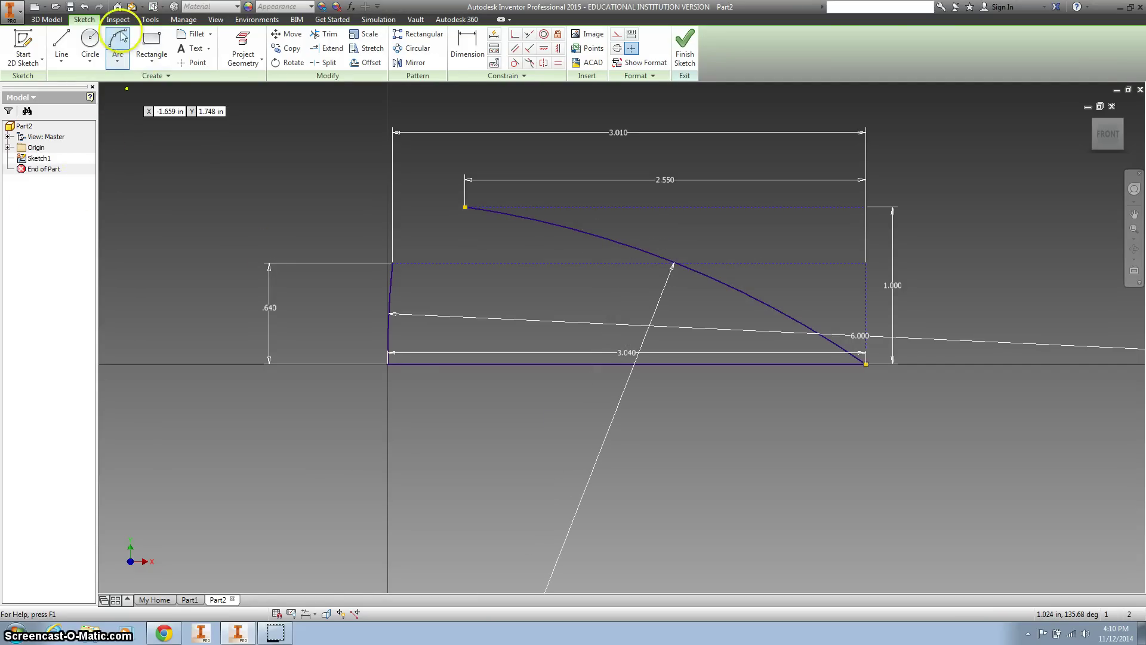
# Add a .4 radius arc between the long arc and left curve, then dismiss the over-constraint warning.
pyautogui.click(464, 207)
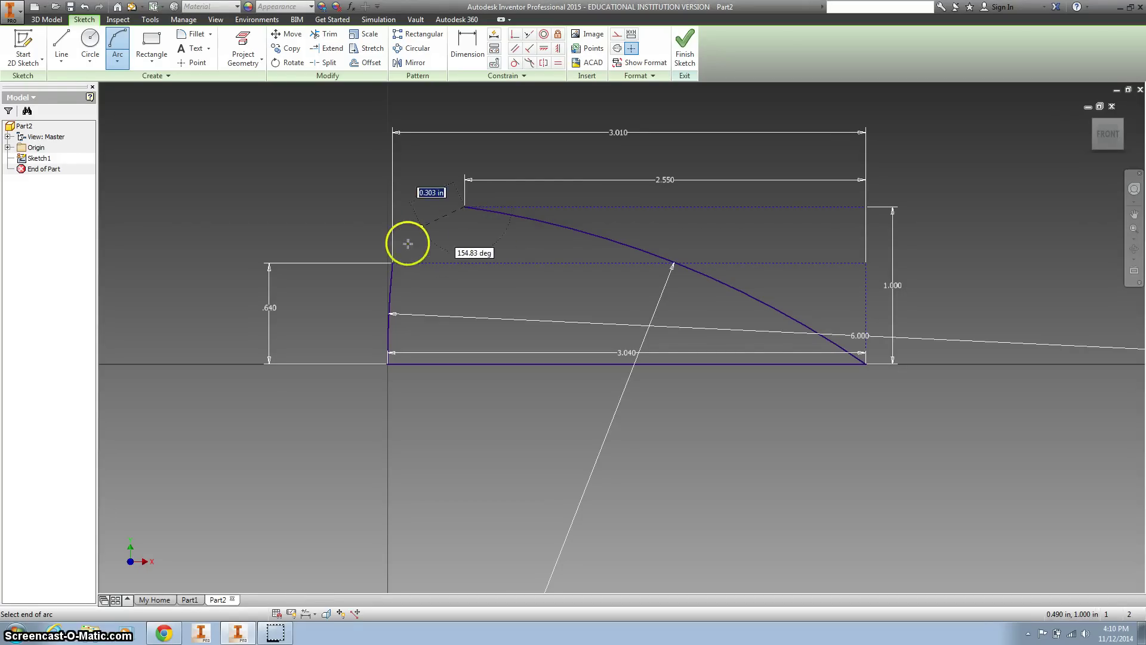
pyautogui.click(393, 262)
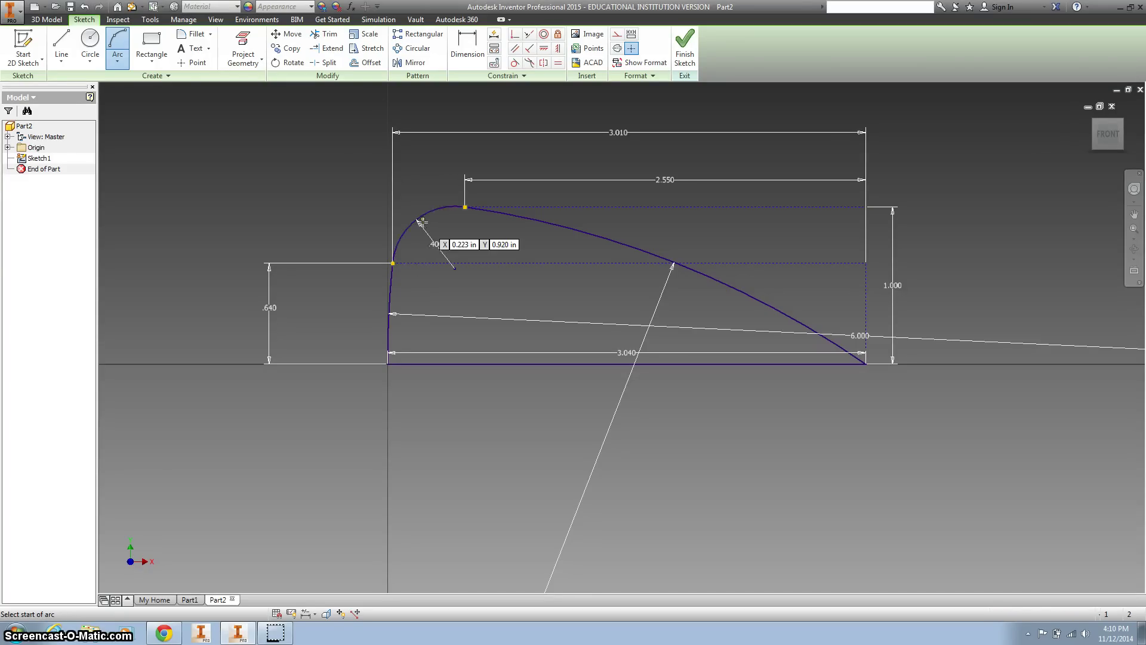
pyautogui.press('Return')
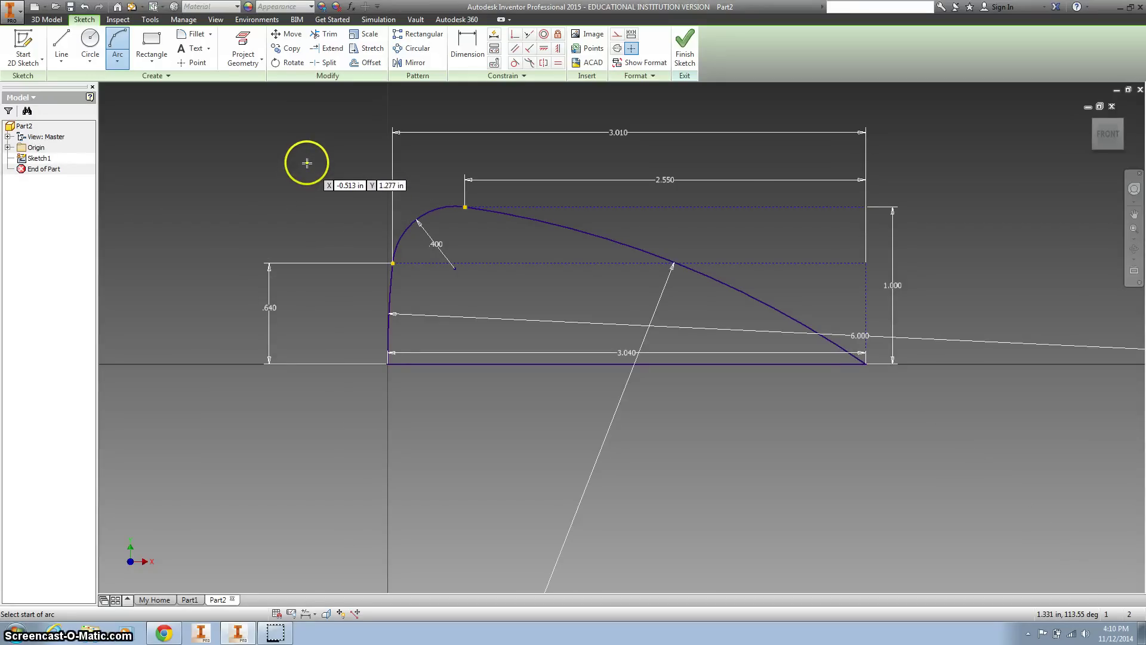
pyautogui.click(515, 63)
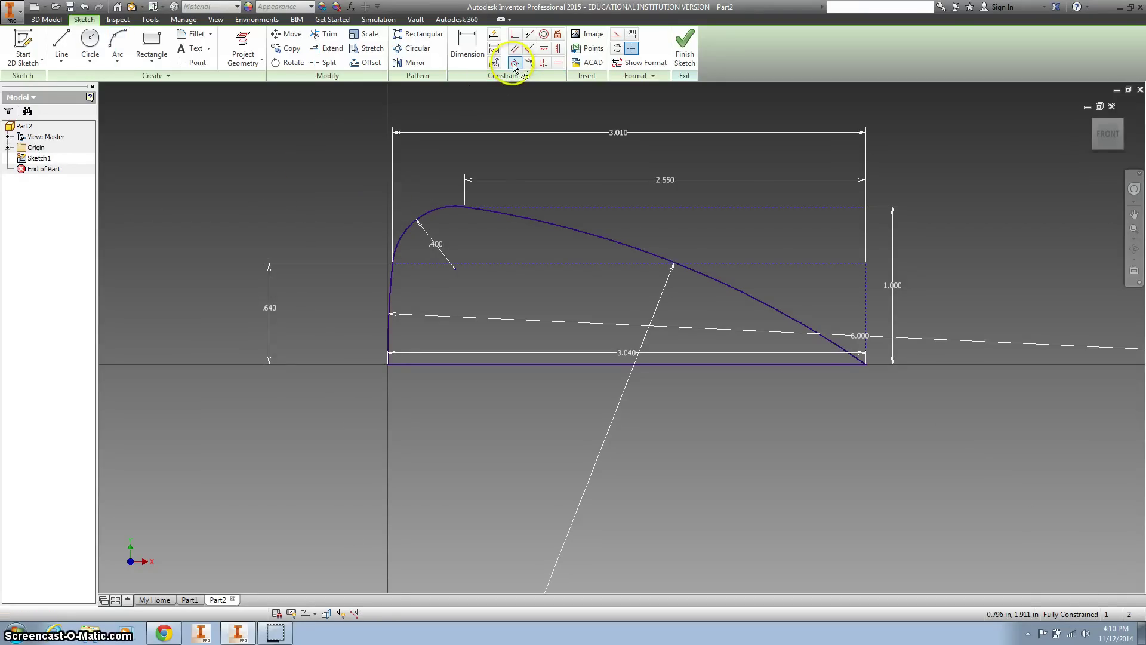
pyautogui.click(468, 205)
pyautogui.click(394, 222)
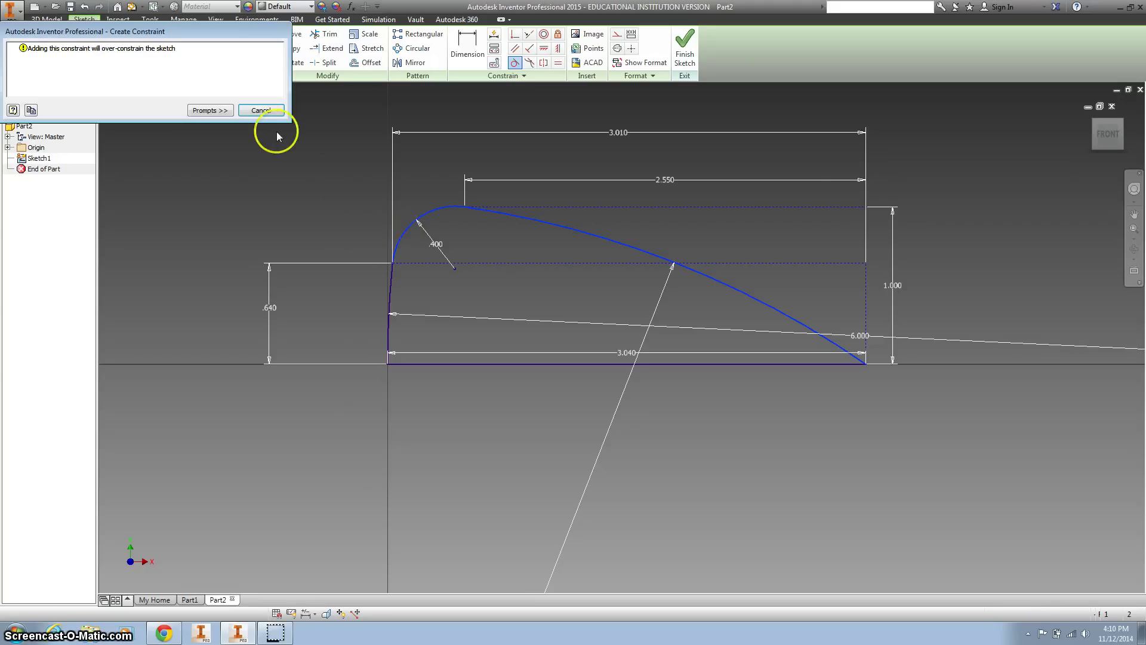
pyautogui.click(261, 110)
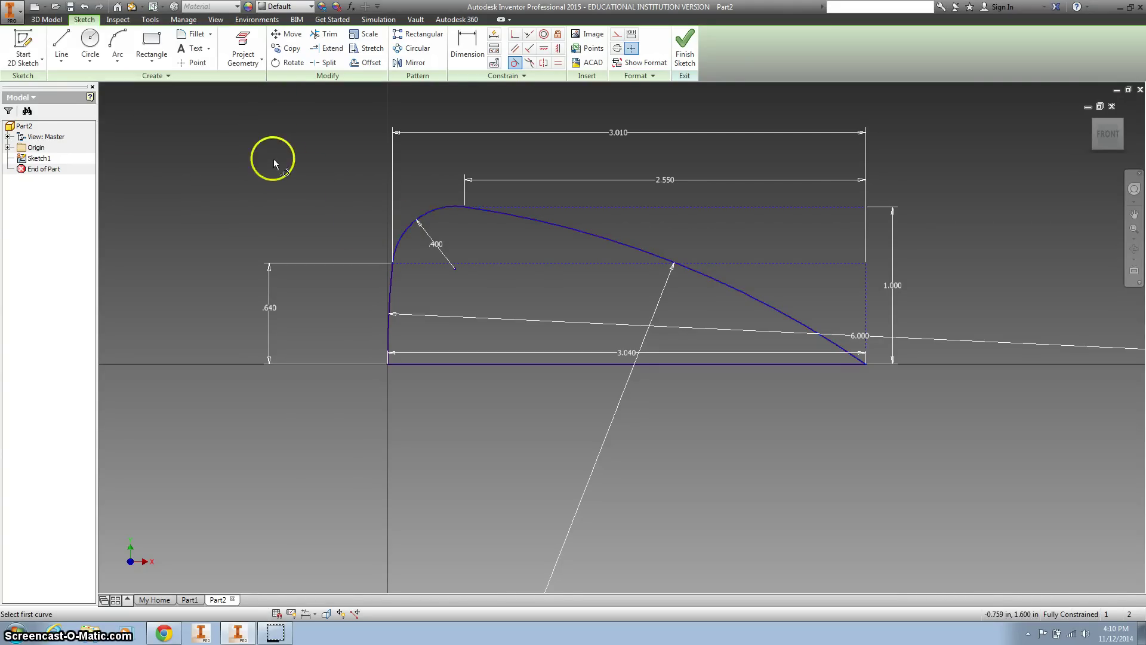
pyautogui.press('Escape')
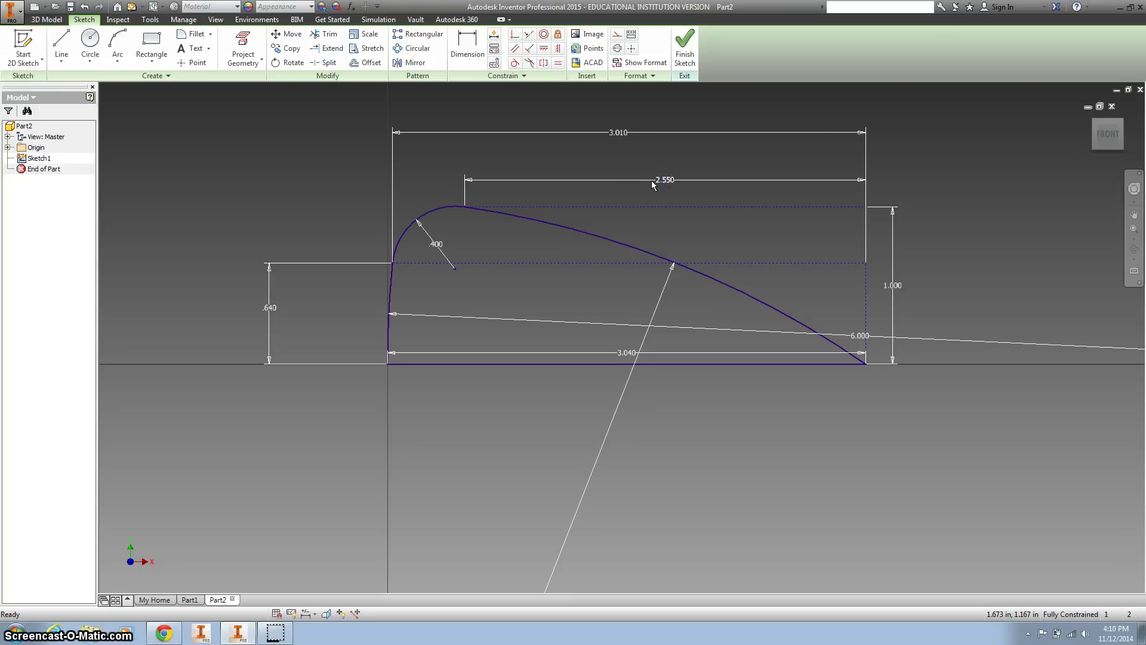
# Delete the 2.550 and 1.000 dimensions.
pyautogui.click(652, 182)
pyautogui.press('Delete')
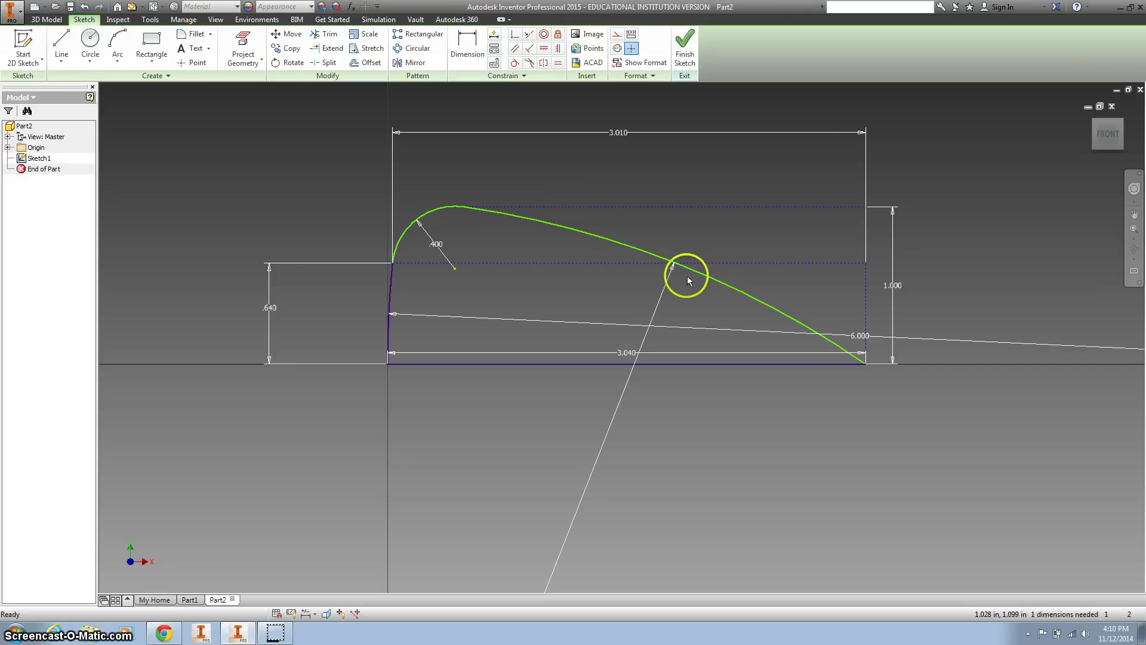
pyautogui.click(892, 287)
pyautogui.press('Delete')
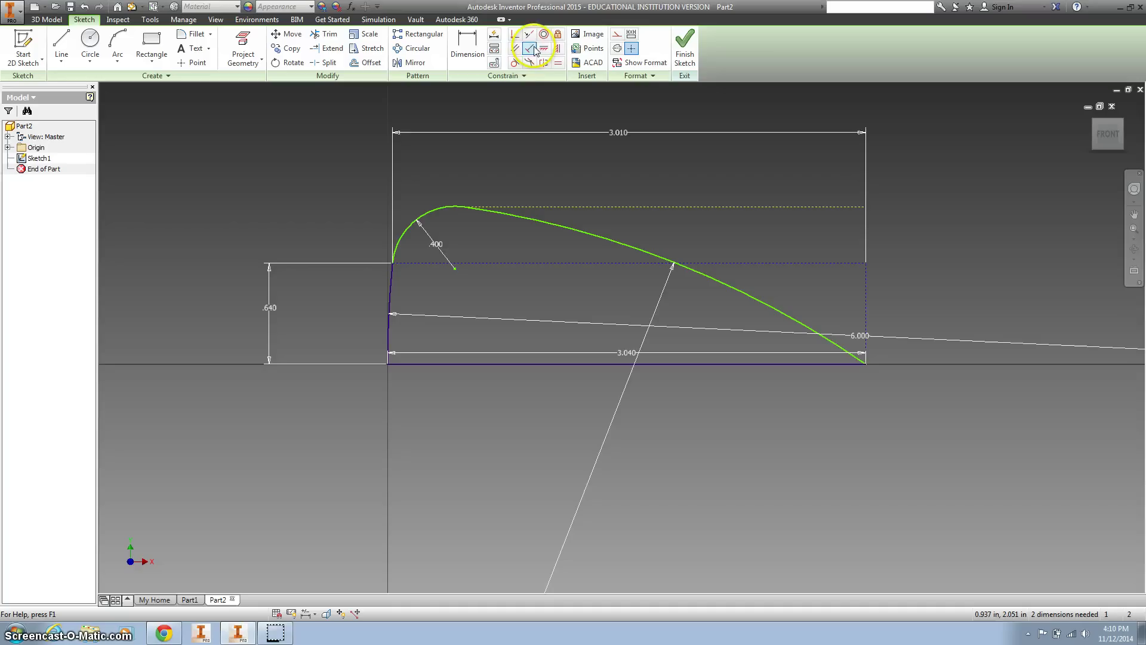
# Make the .4 radius arc tangent to both the long arc and the left curve.
pyautogui.click(515, 64)
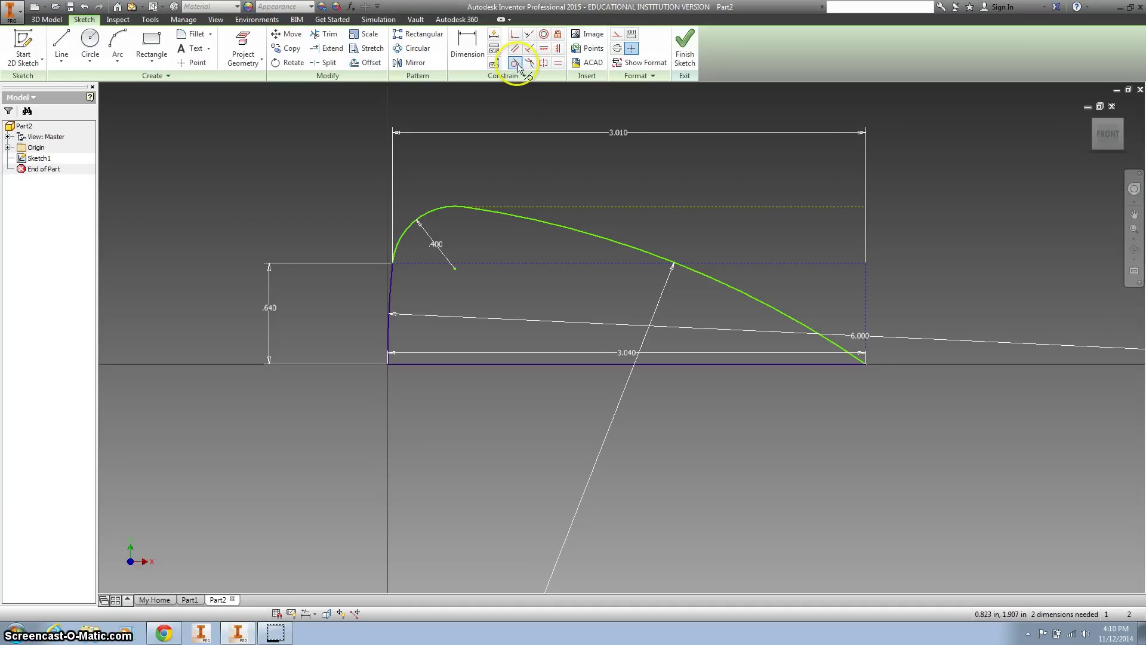
pyautogui.click(491, 212)
pyautogui.click(454, 210)
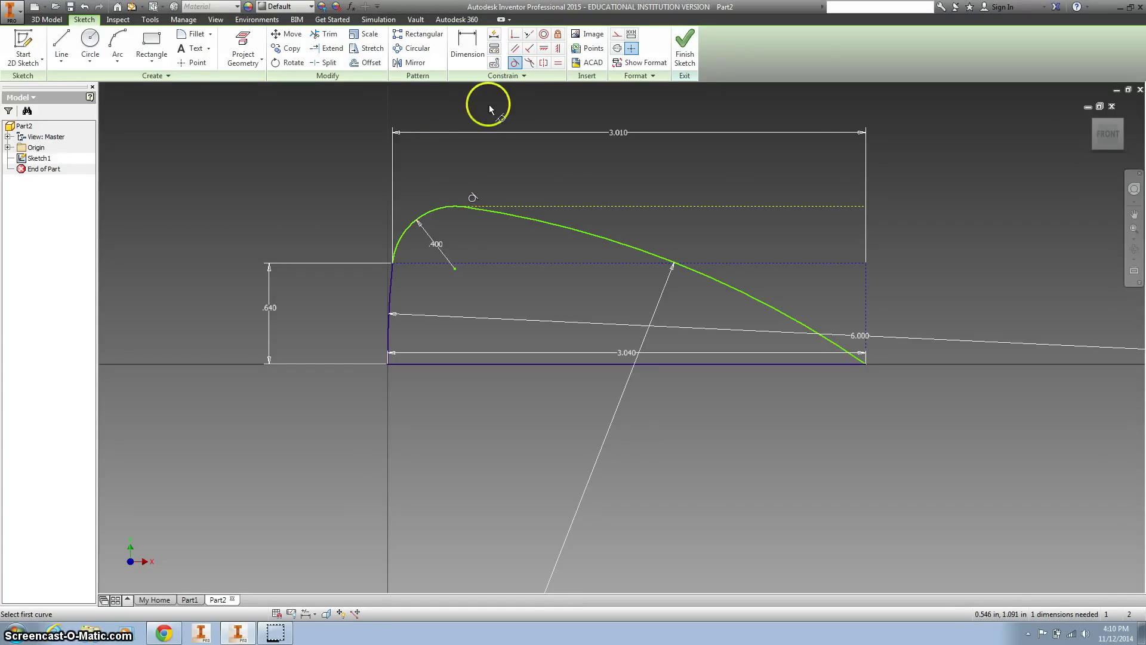
pyautogui.click(514, 64)
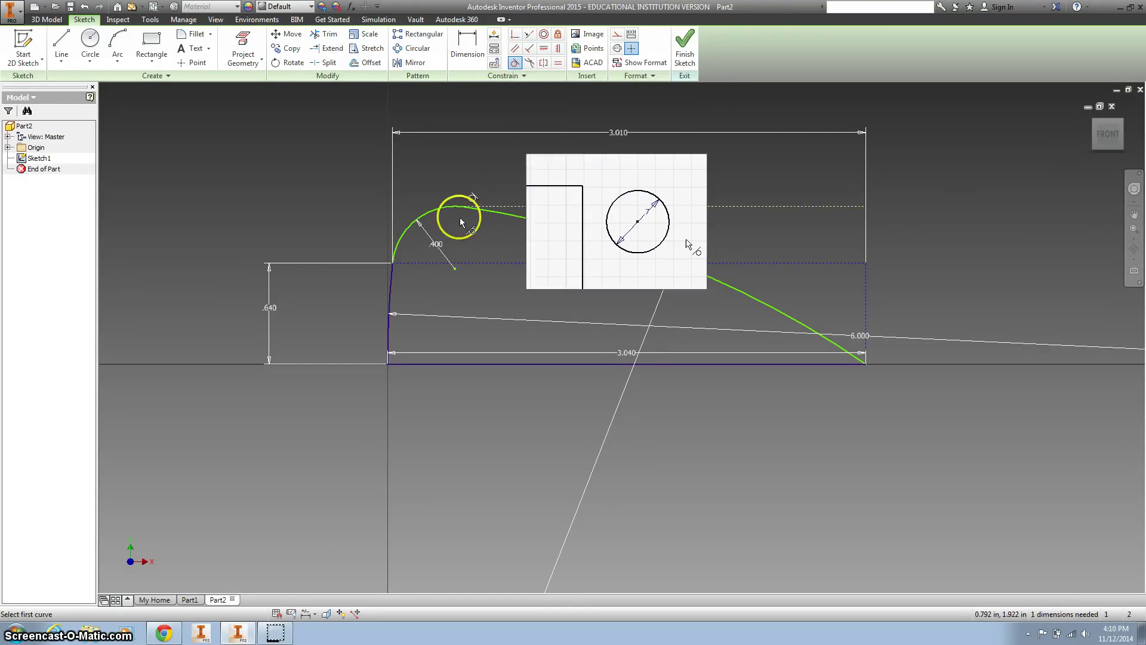
pyautogui.click(403, 242)
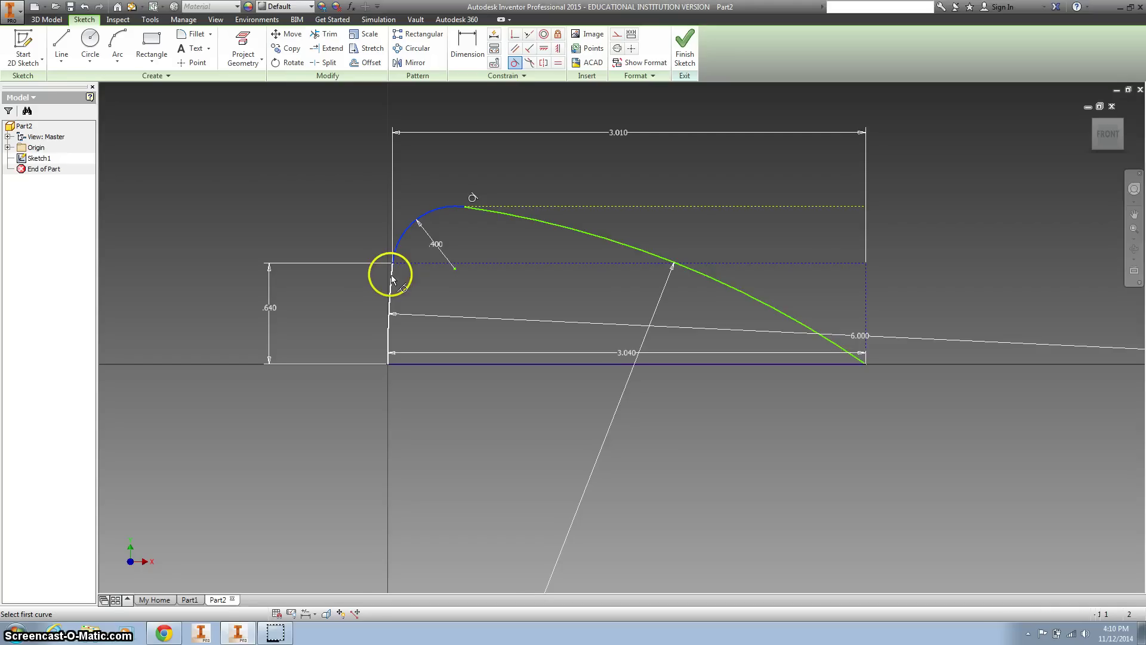
pyautogui.click(389, 276)
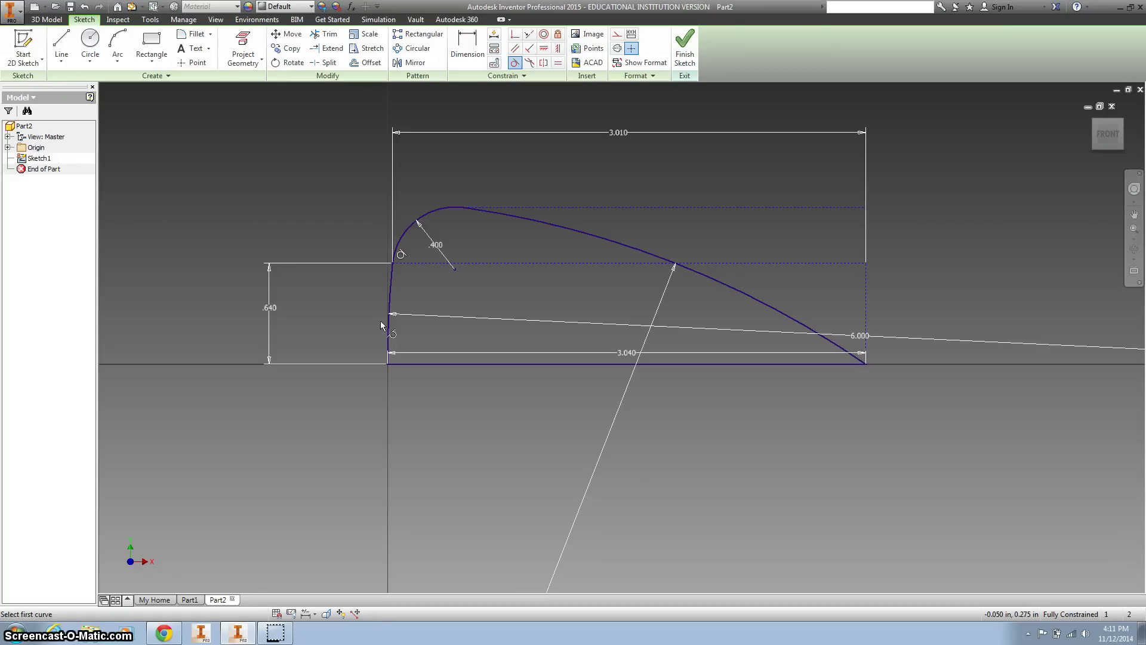
# Finish the sketch and extrude the profile 2.55 in, flipped to the other side.
pyautogui.click(686, 51)
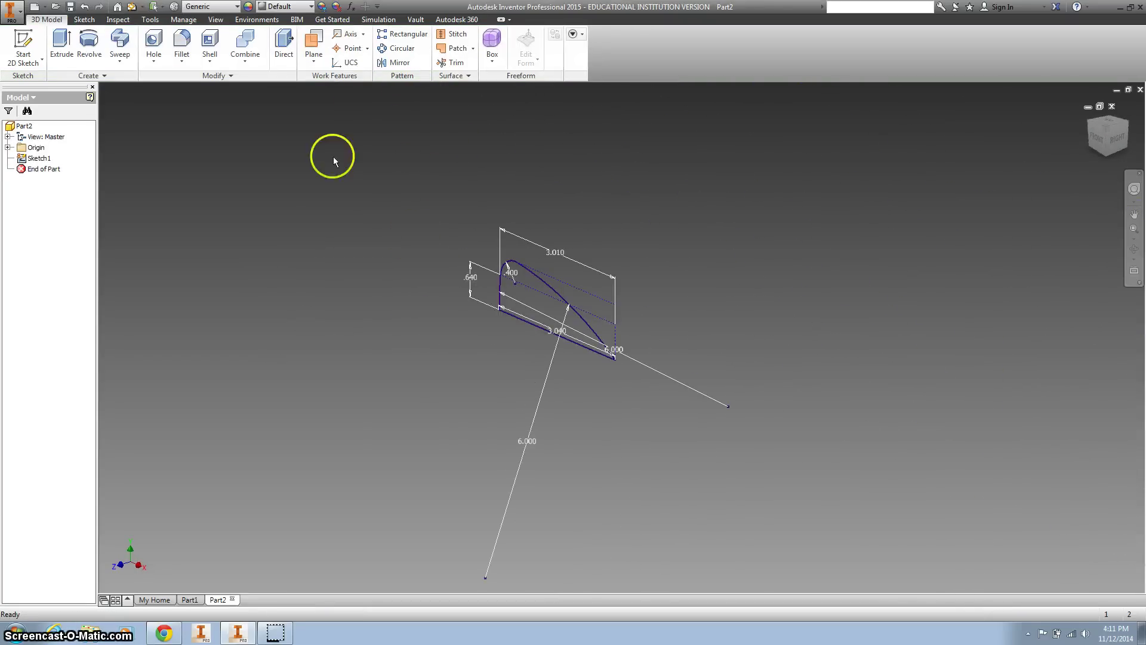
pyautogui.click(62, 43)
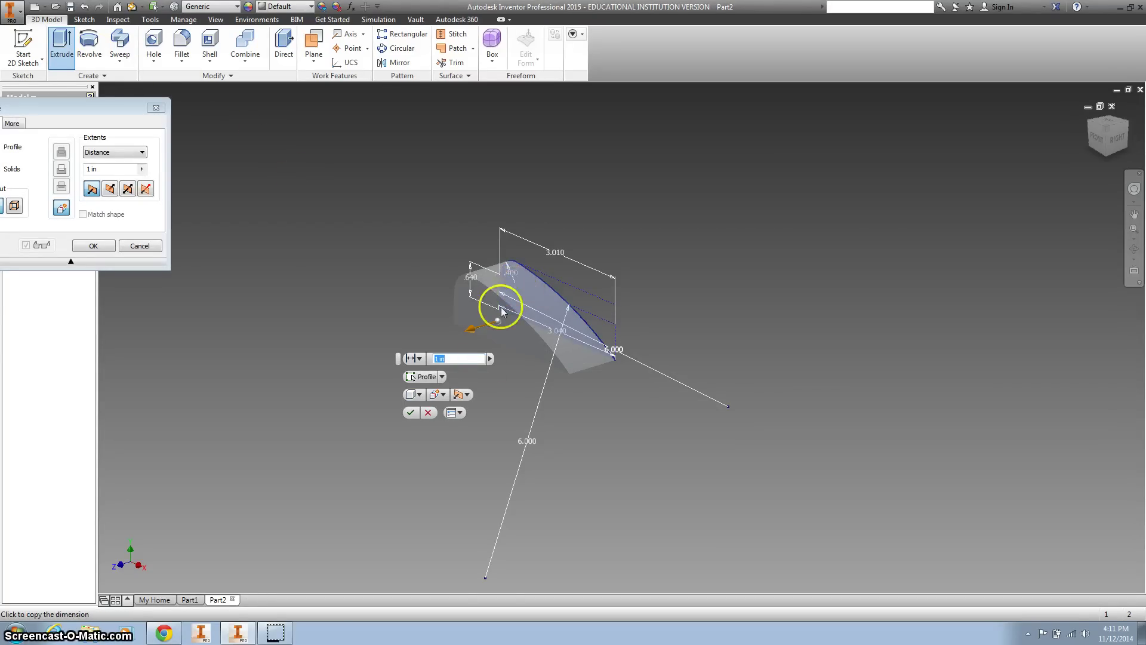
pyautogui.click(110, 189)
pyautogui.click(84, 169)
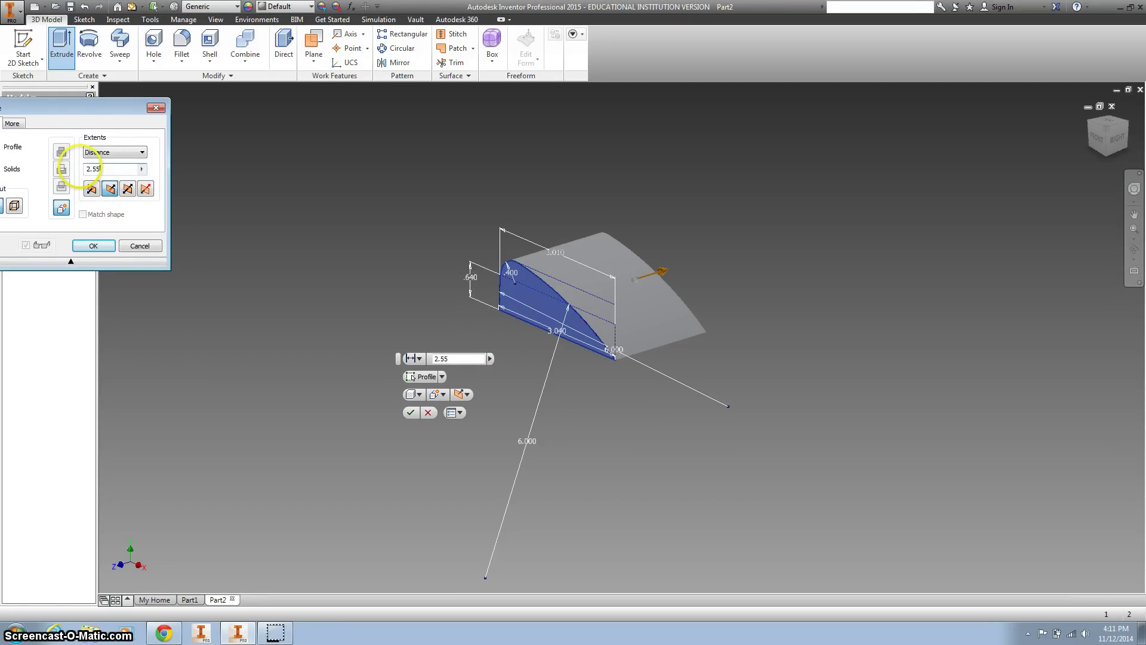
pyautogui.click(411, 413)
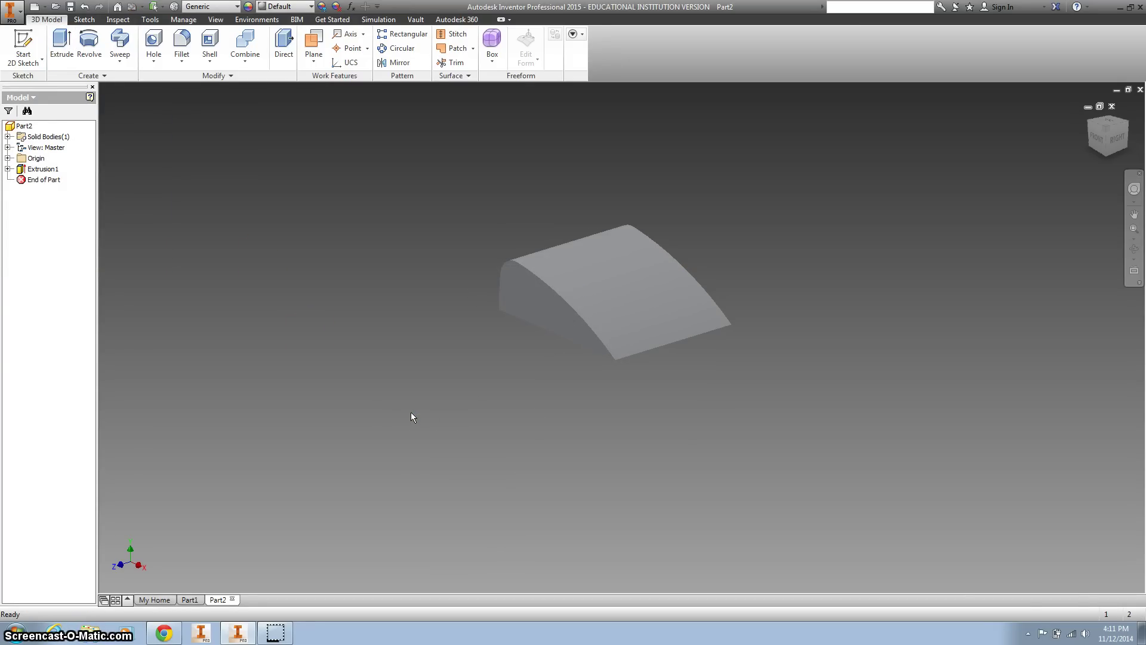
# In isometric view, apply a .5 in fillet to the edge chains on both curved ends.
pyautogui.click(734, 307)
pyautogui.scroll(-3, 725, 227)
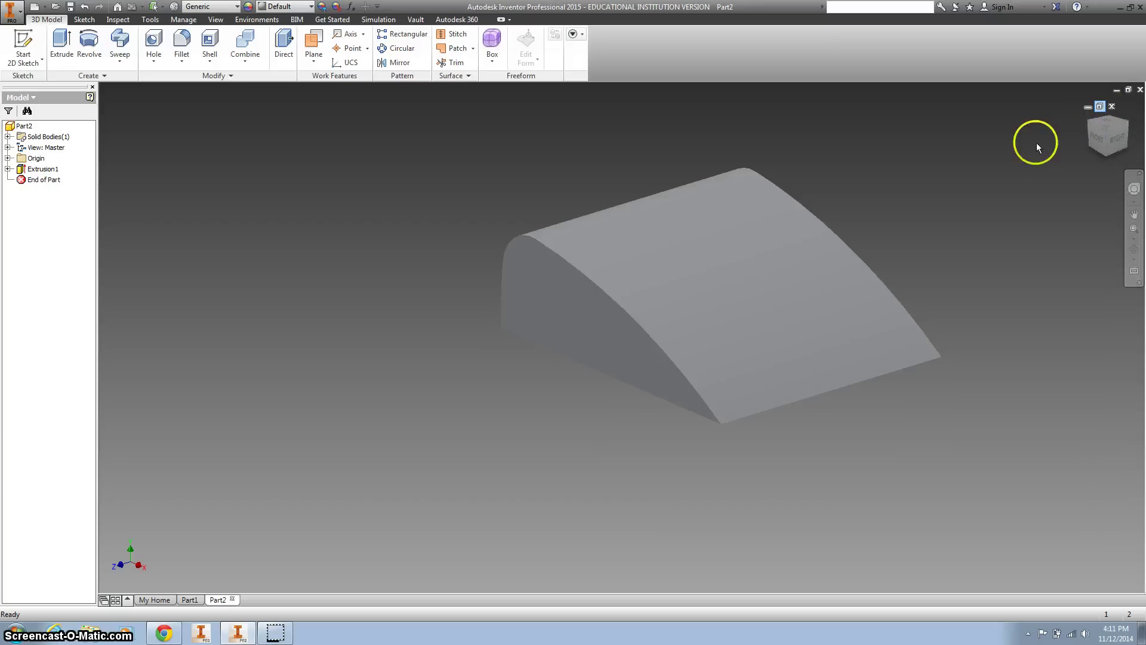
pyautogui.click(1102, 132)
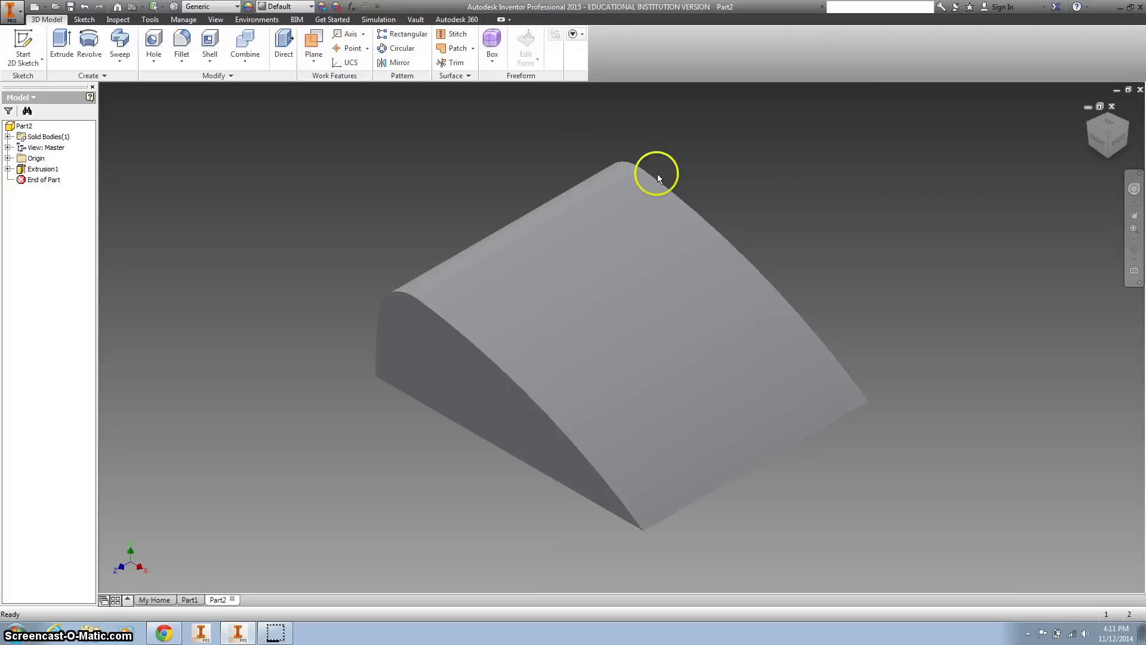
pyautogui.click(181, 41)
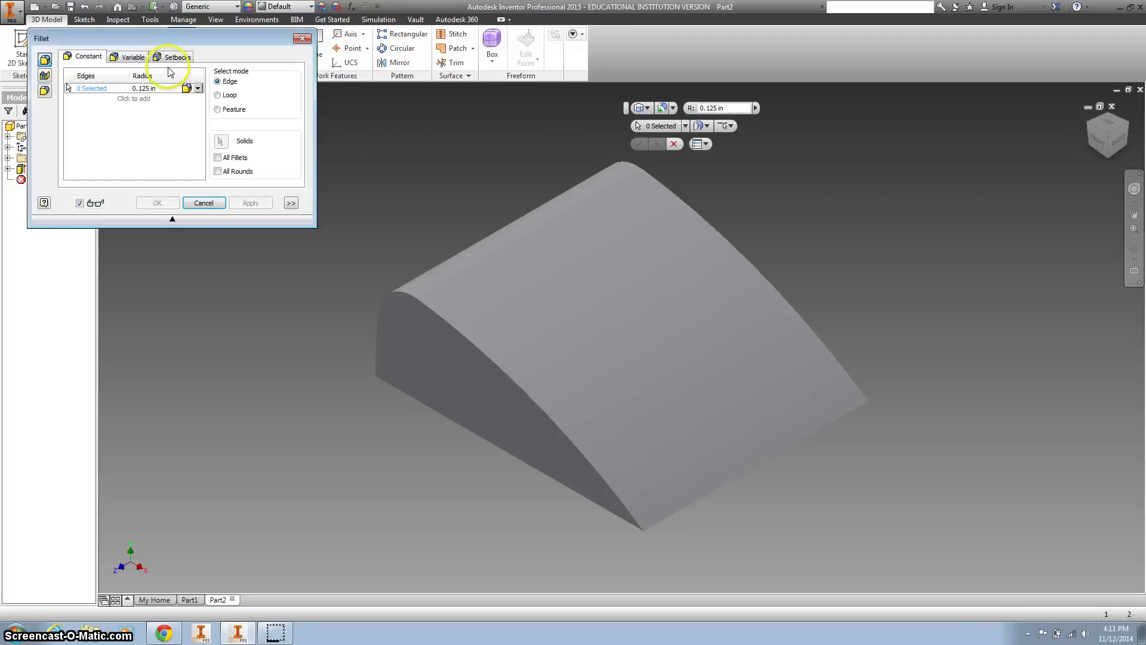
pyautogui.click(724, 107)
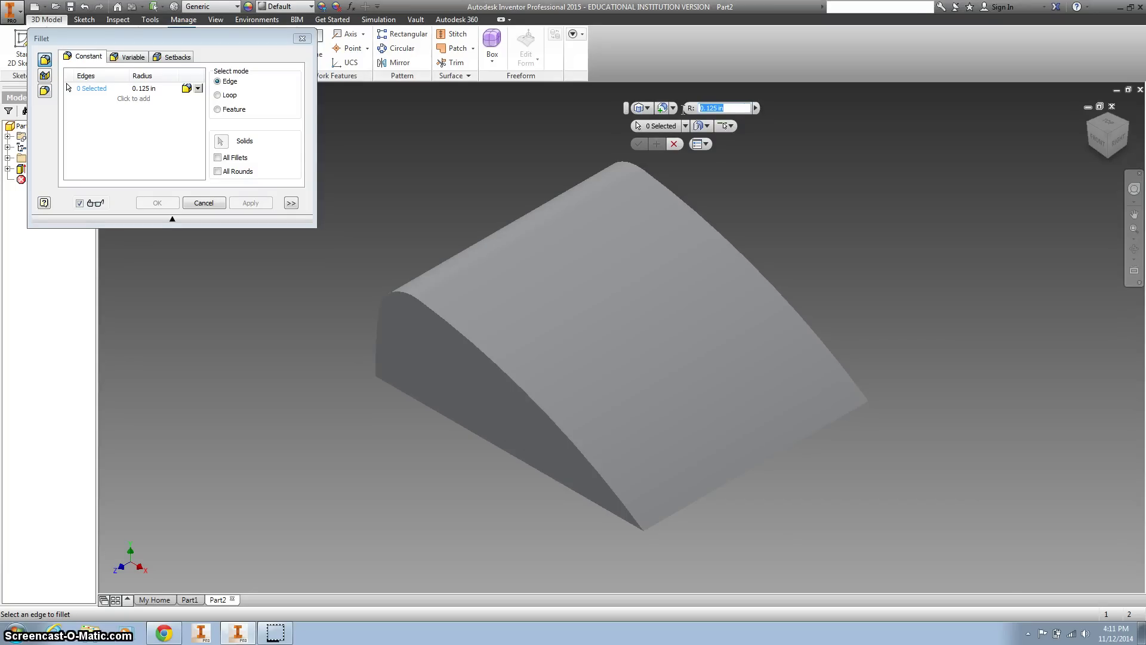
pyautogui.write('.5')
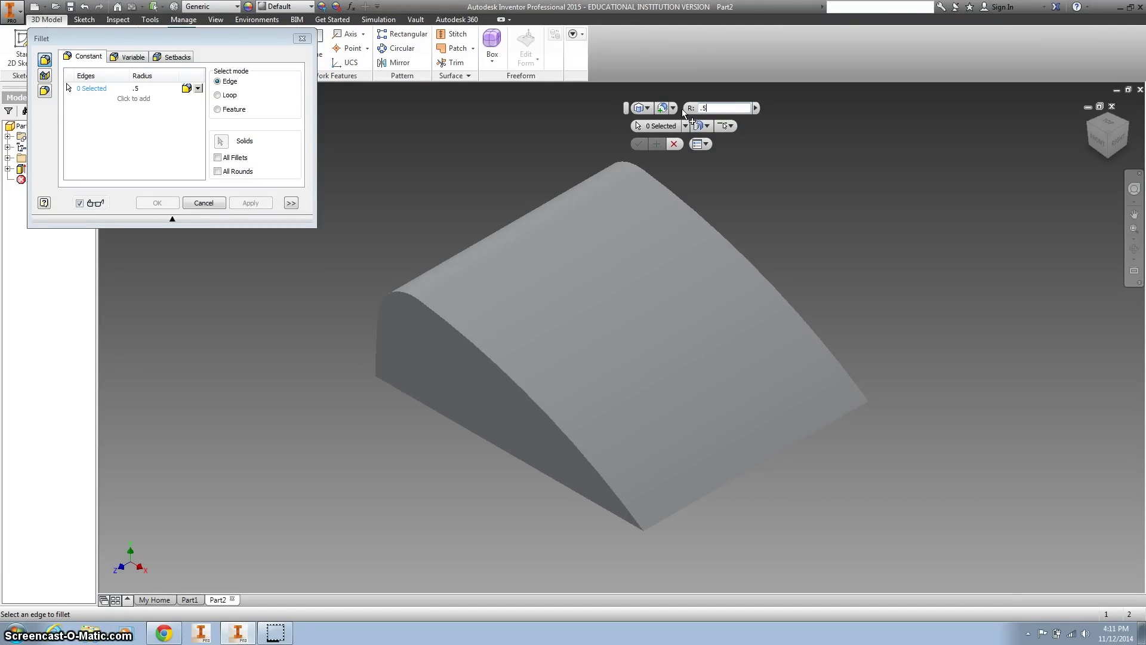
pyautogui.click(527, 399)
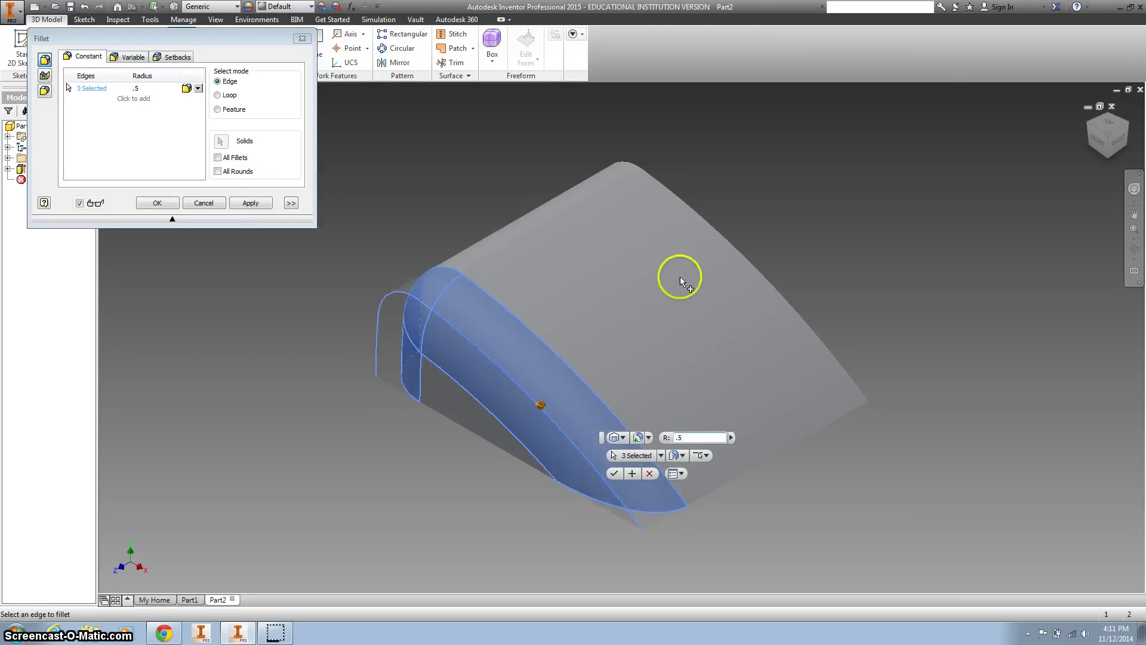
pyautogui.click(736, 248)
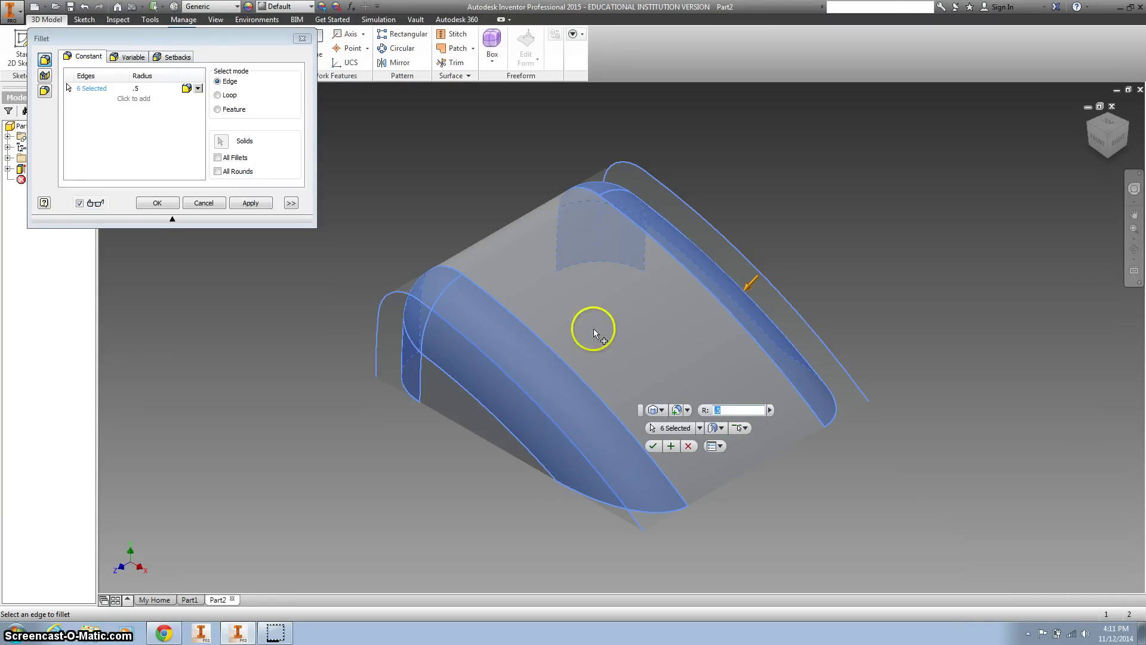
pyautogui.click(653, 446)
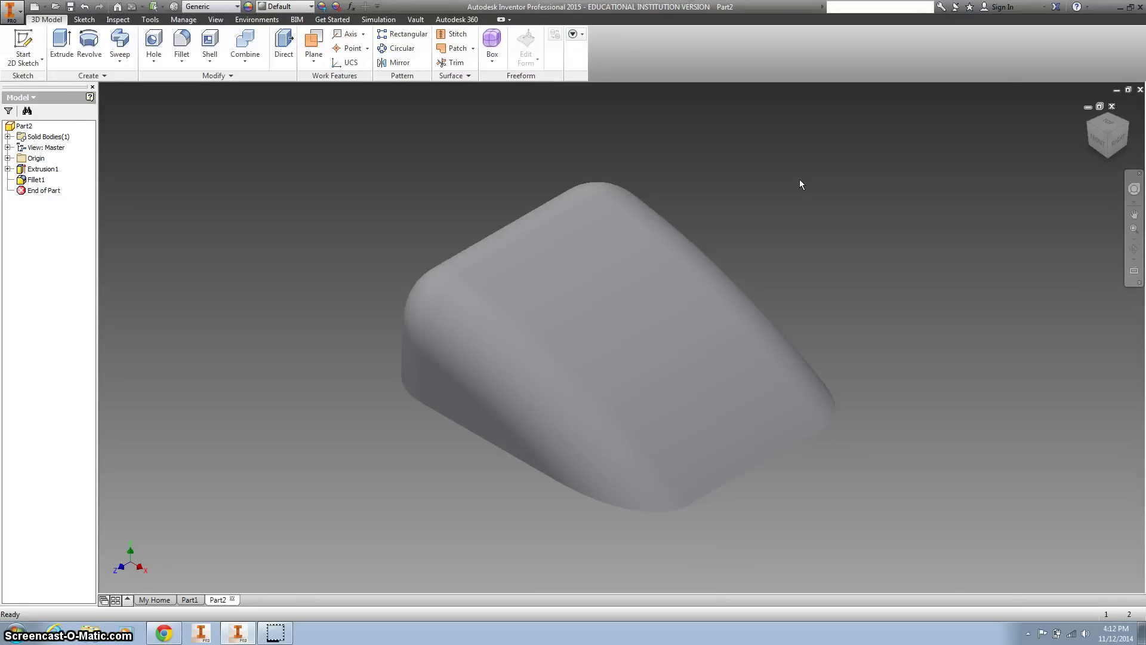
# From the bottom view, shell the solid with its flat bottom face removed.
pyautogui.click(1107, 155)
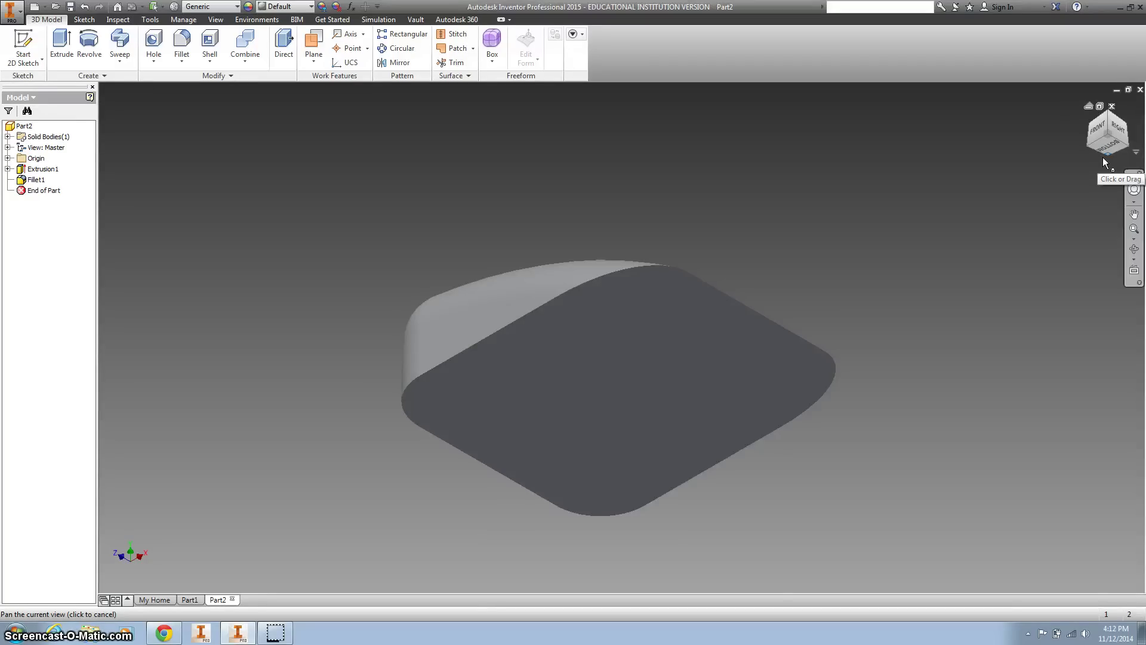
pyautogui.click(998, 120)
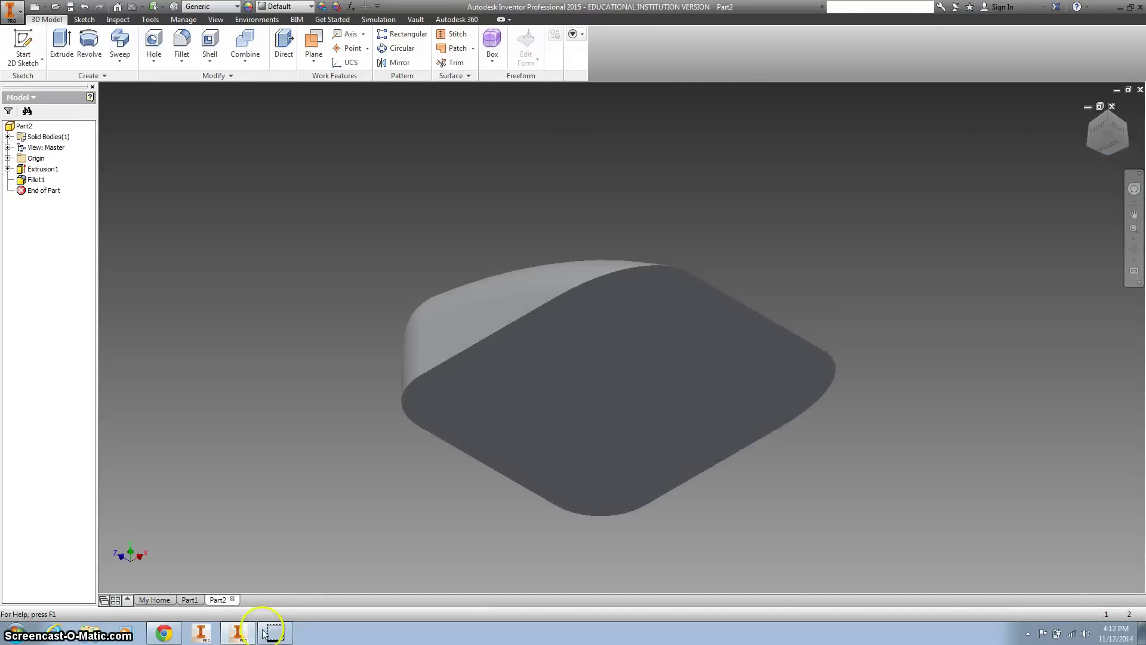
pyautogui.click(272, 634)
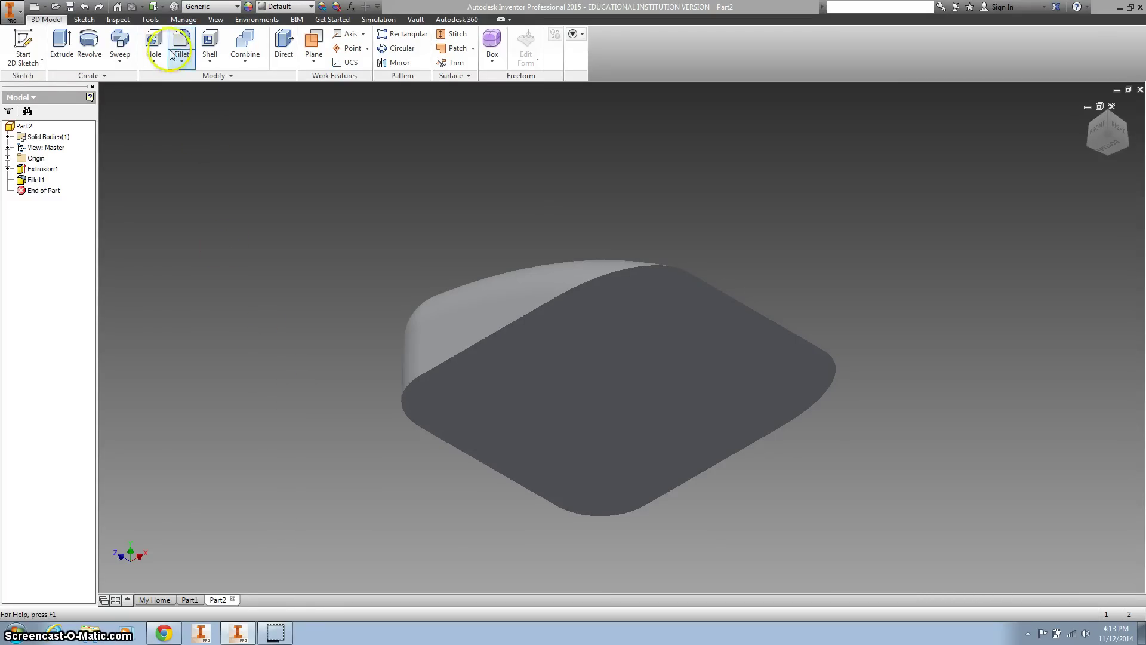
pyautogui.click(209, 43)
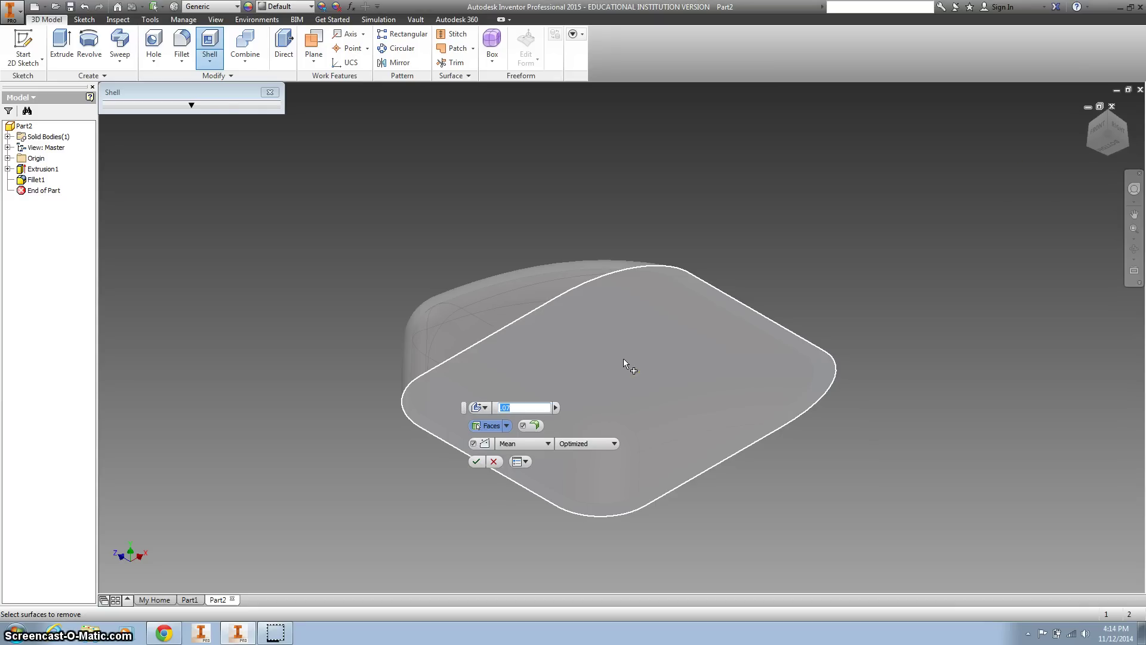
pyautogui.click(623, 358)
pyautogui.click(603, 373)
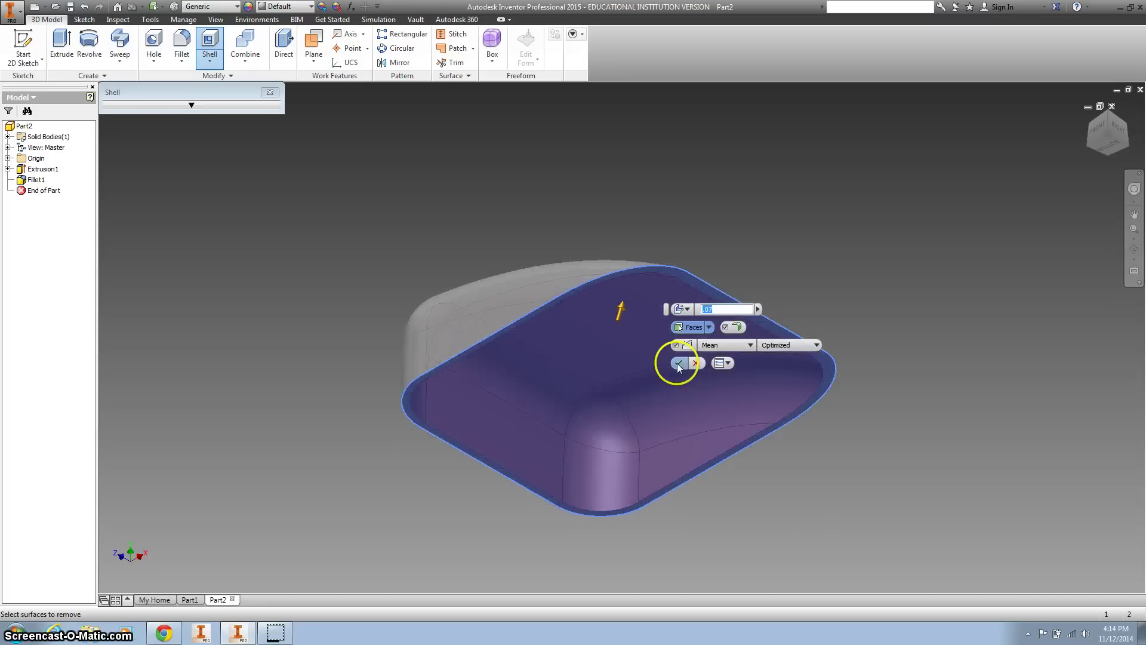
pyautogui.click(678, 364)
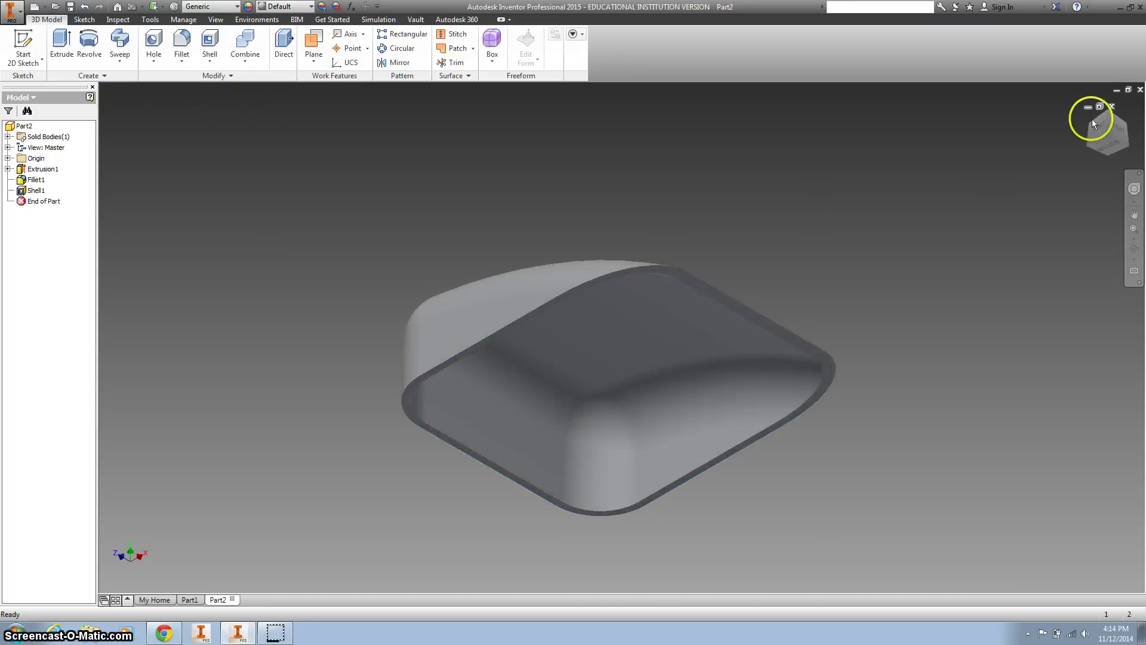
pyautogui.click(1101, 126)
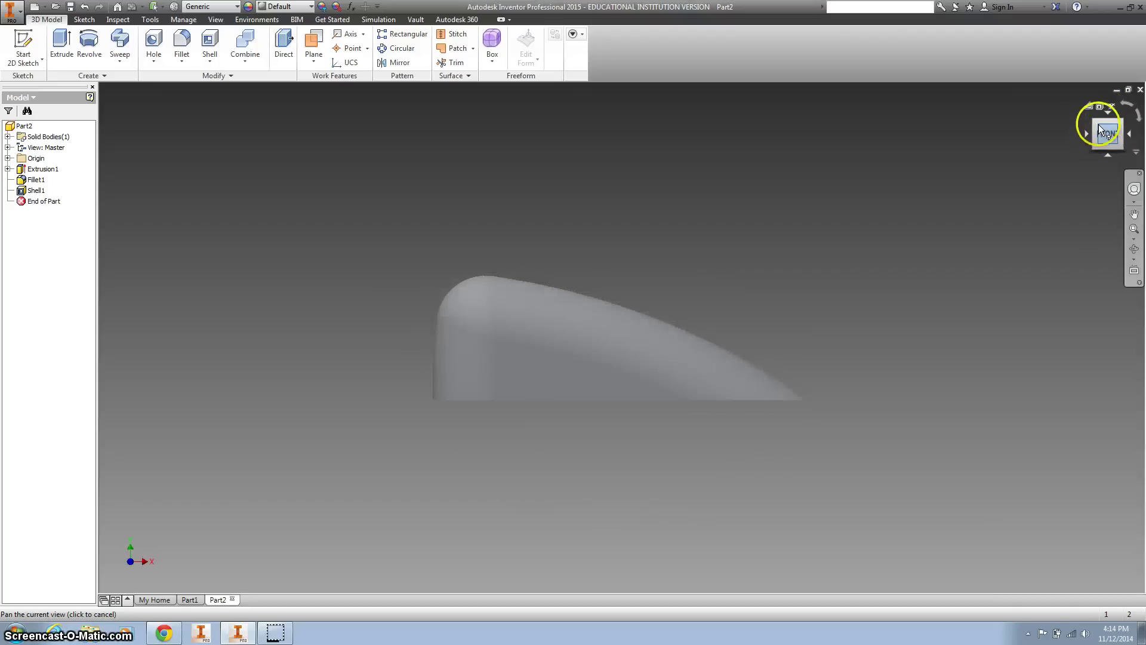
pyautogui.click(1094, 121)
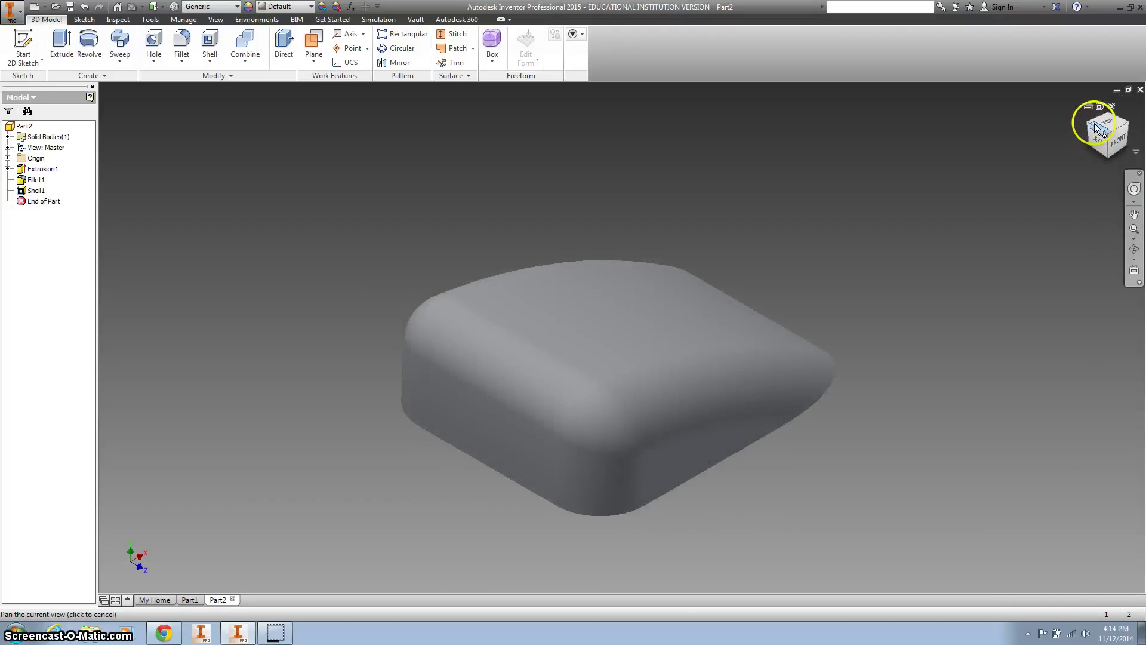
pyautogui.moveTo(1098, 130); pyautogui.dragTo(1103, 136)
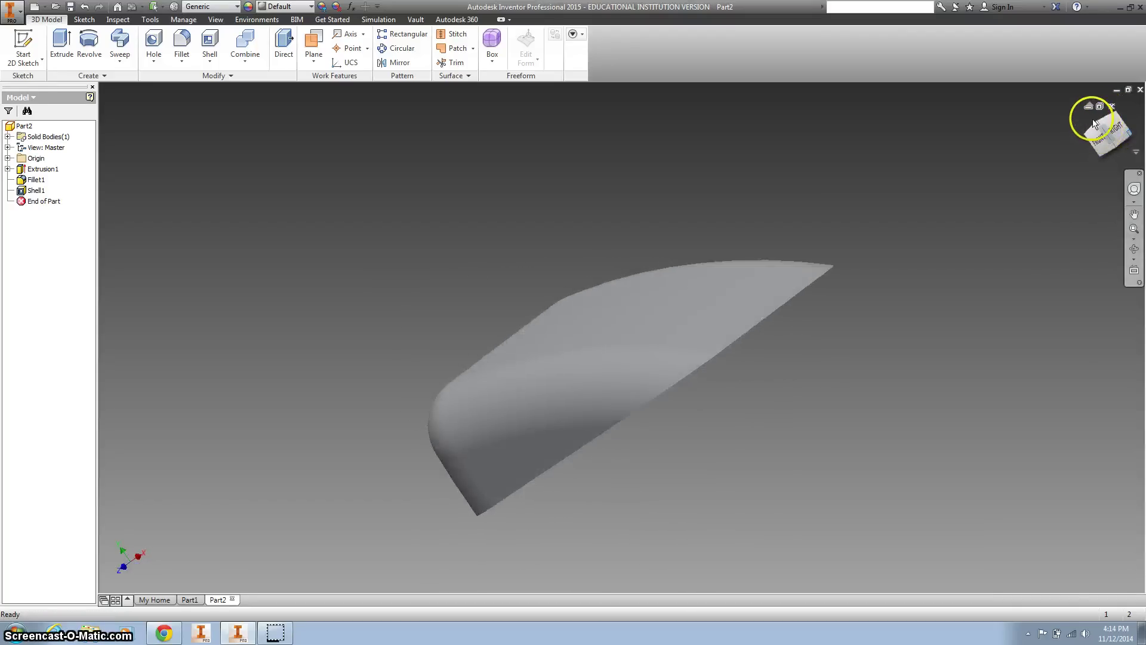
pyautogui.moveTo(1094, 124); pyautogui.dragTo(1091, 138)
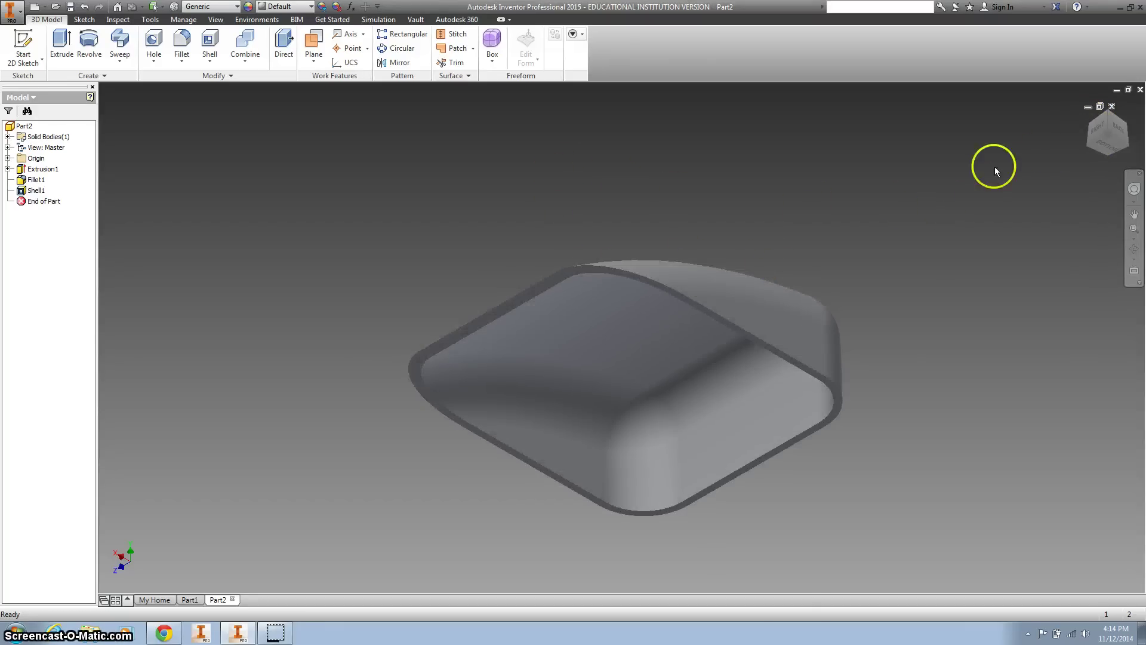
pyautogui.click(1108, 113)
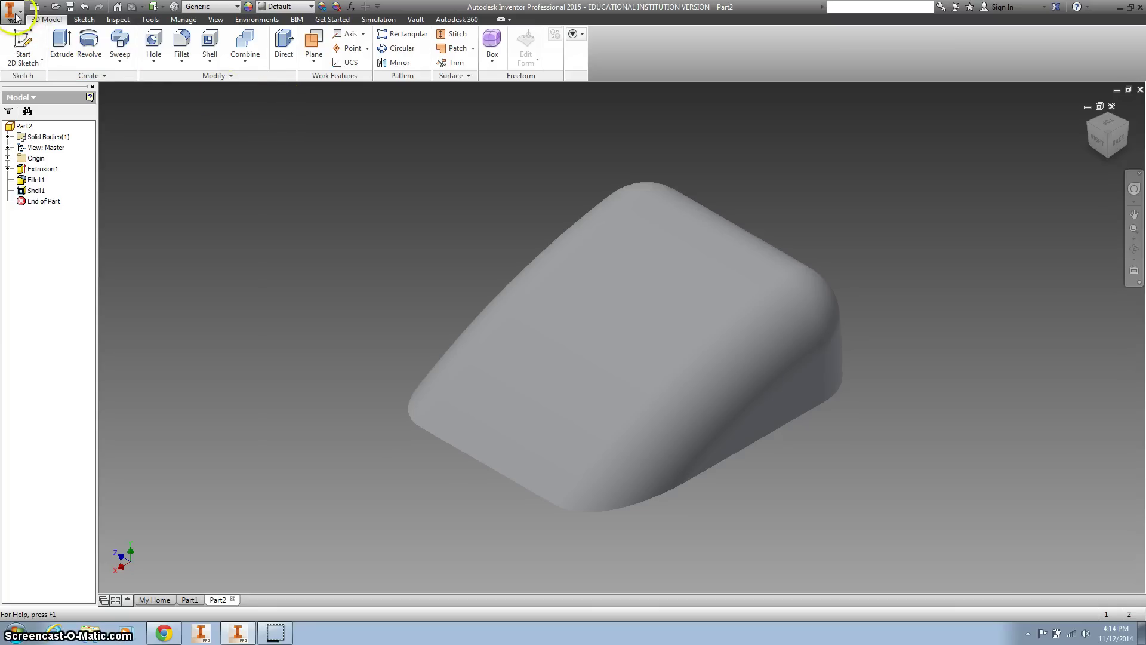
# Start a Save As for Part2 and enter the file name 'windshield SP'.
pyautogui.click(15, 14)
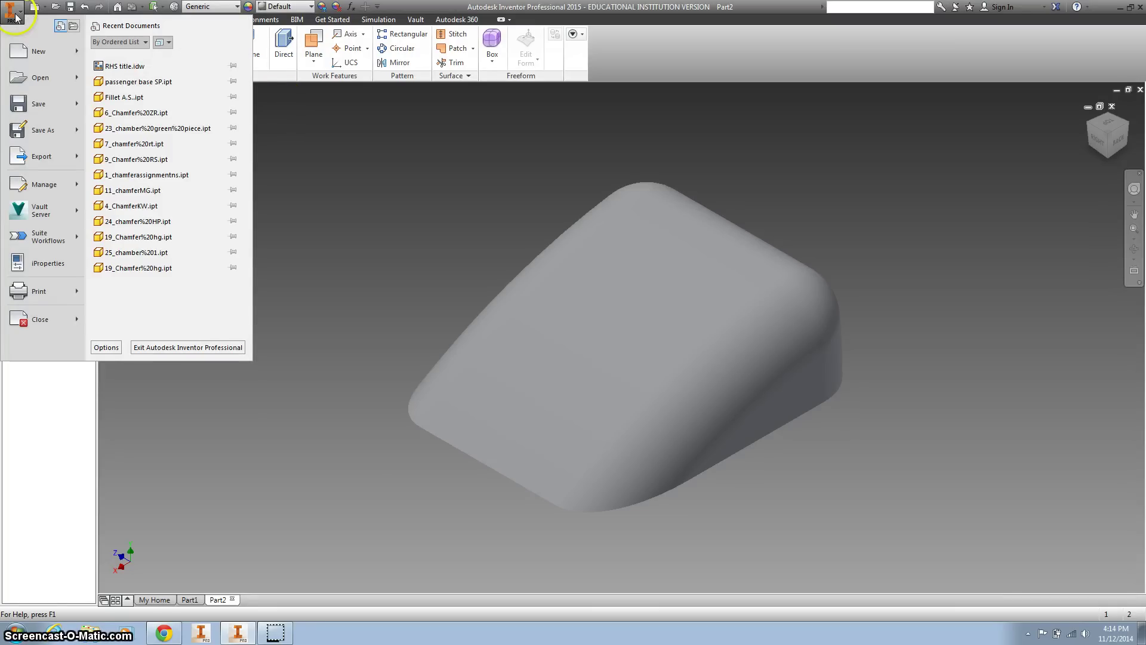
pyautogui.click(34, 130)
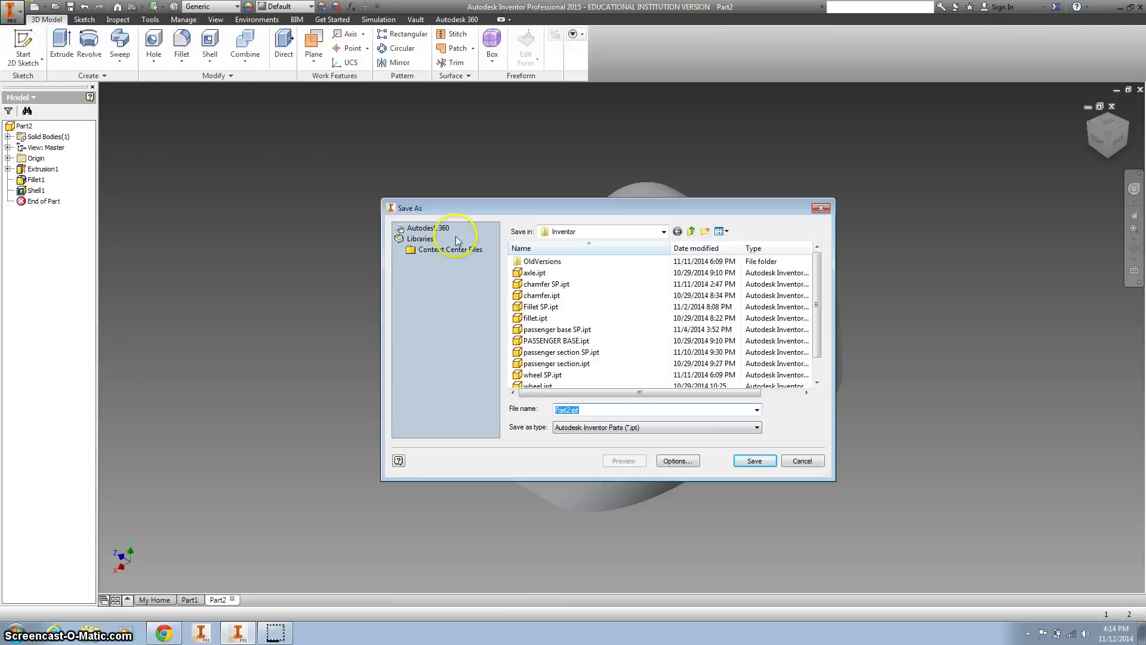
pyautogui.write('w')
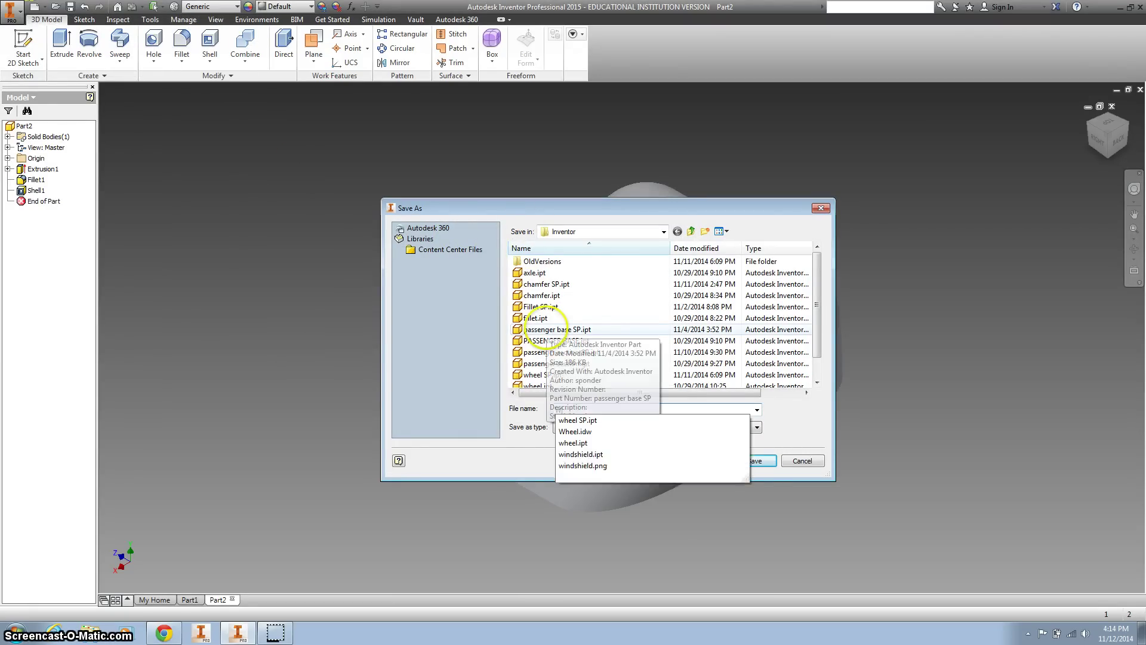
pyautogui.write('indsh')
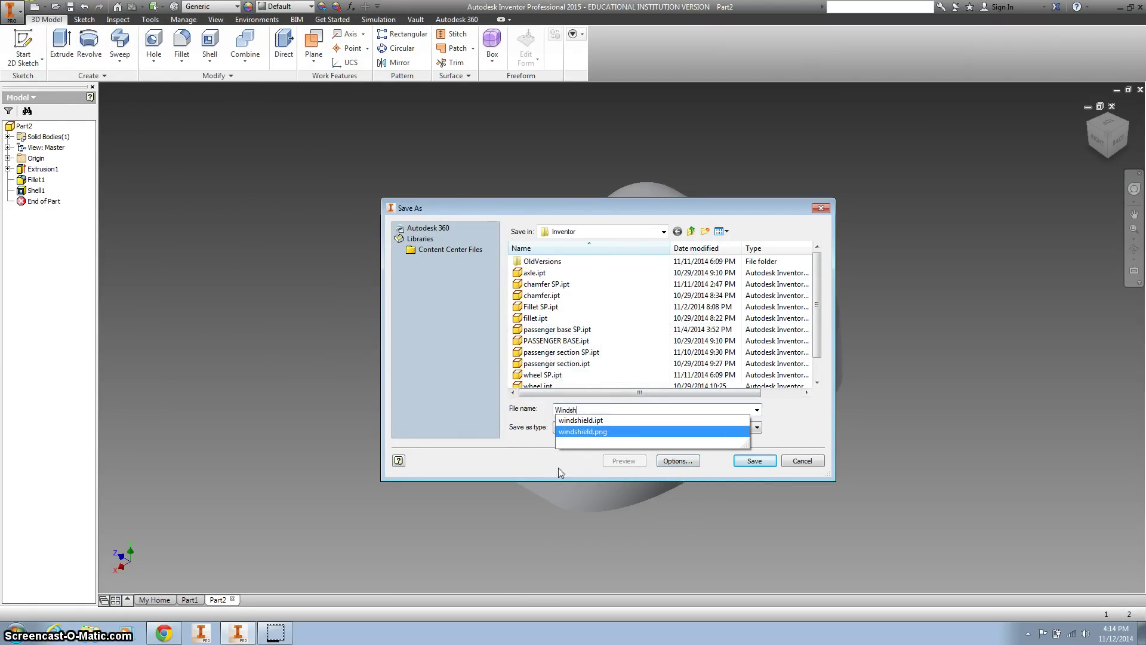
pyautogui.write('ield SP')
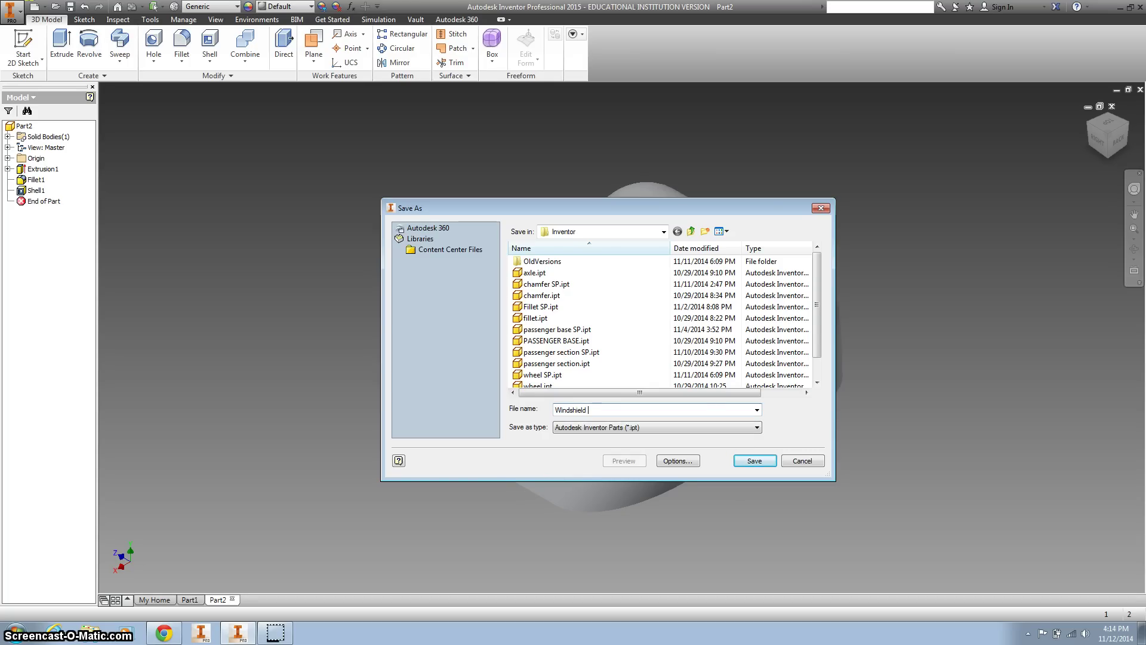